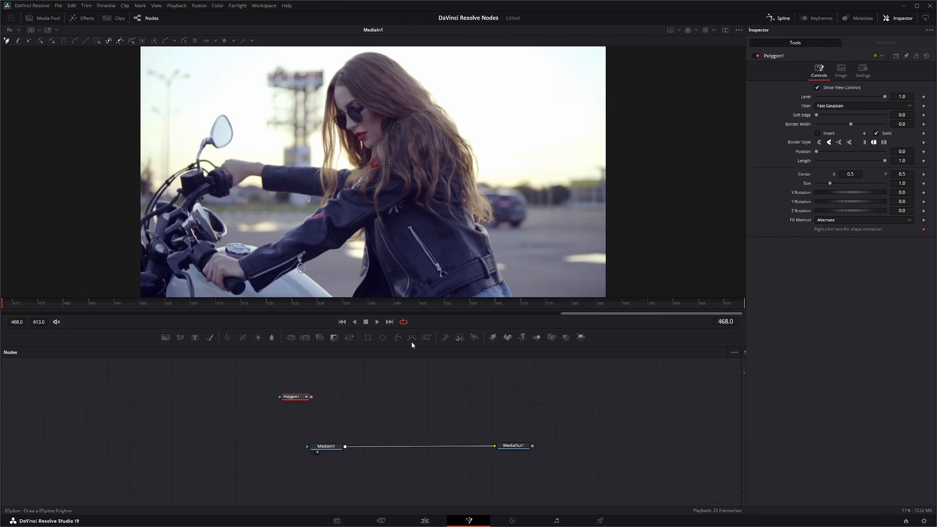
Add a BSpline mask node above MediaIn1 and draw a closed four-point shape around the woman's face, hair and shoulder.
drag(411, 340, 300, 418)
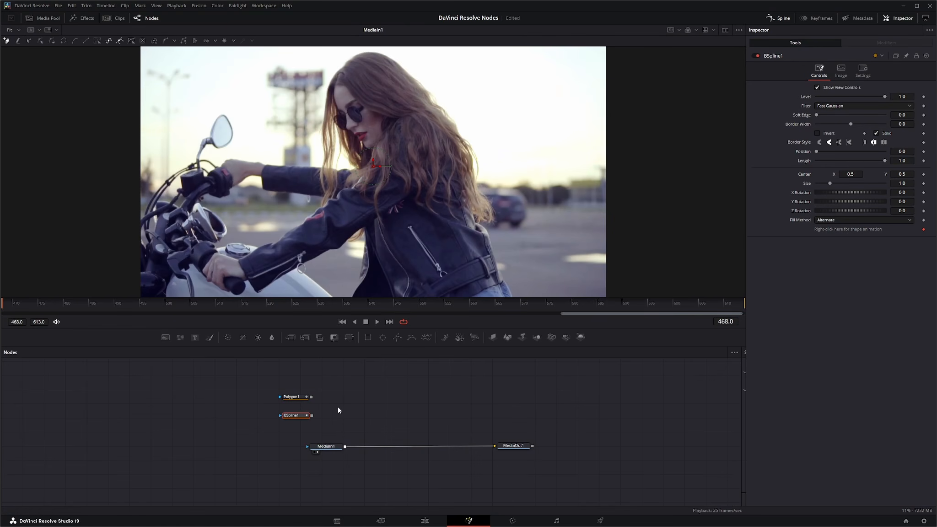
drag(242, 402, 295, 416)
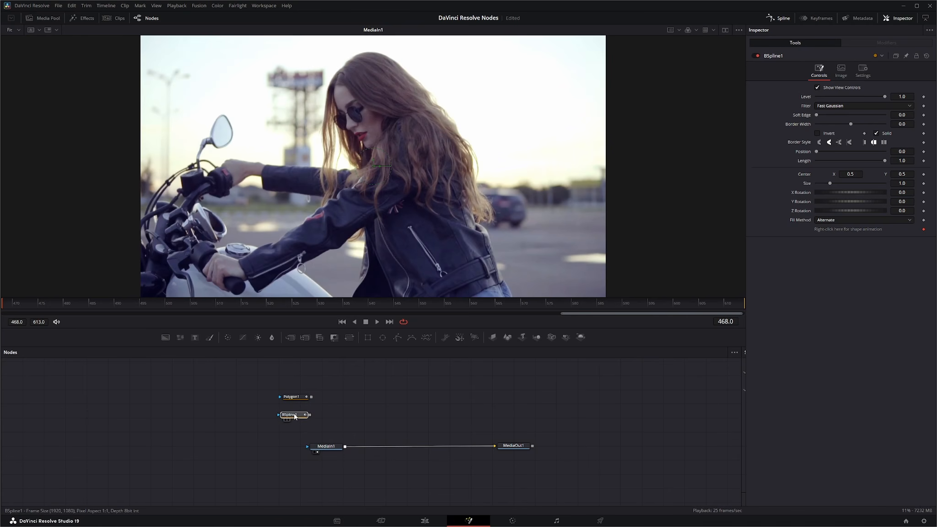
click(294, 416)
click(300, 142)
click(329, 229)
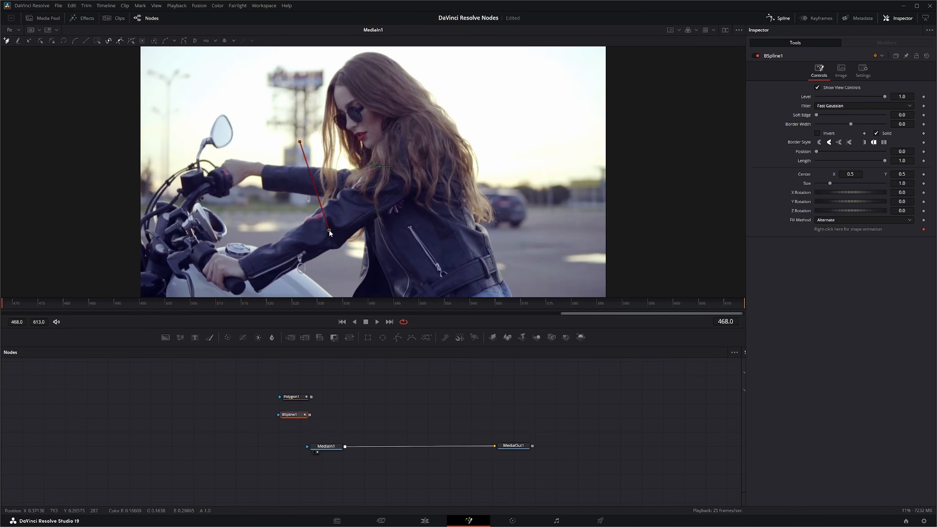
click(484, 182)
click(366, 93)
click(300, 142)
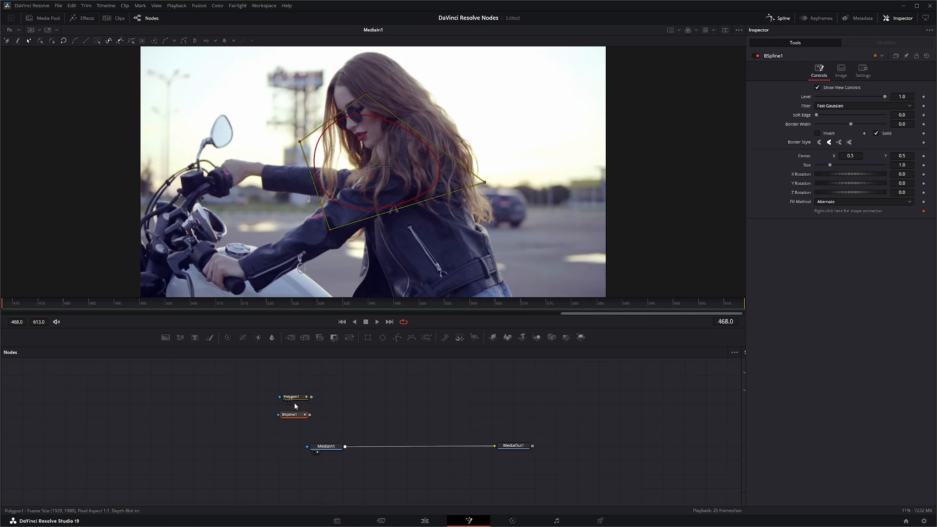
Add a MultiMerge node, and chain a second BSpline node after BSpline1 in front of MediaIn1.
drag(296, 416, 291, 419)
drag(305, 338, 381, 404)
drag(292, 418, 223, 448)
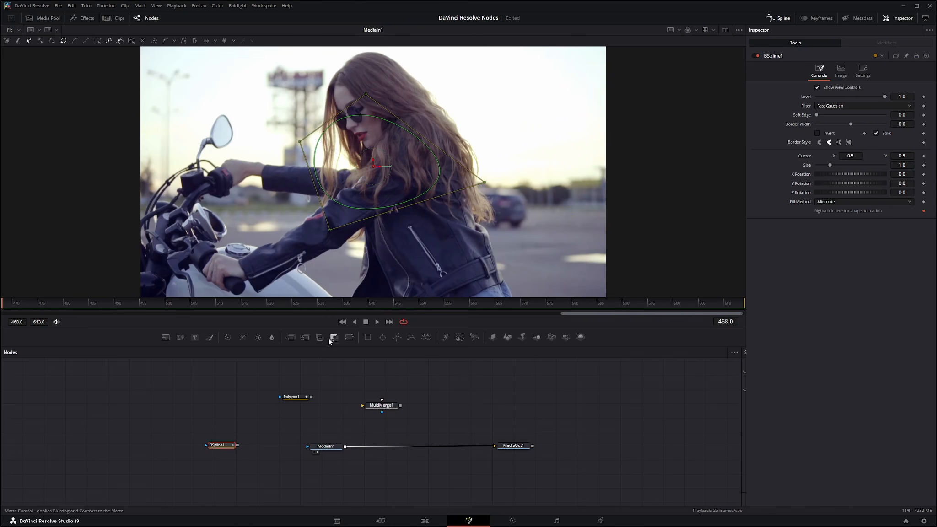
drag(412, 336, 269, 449)
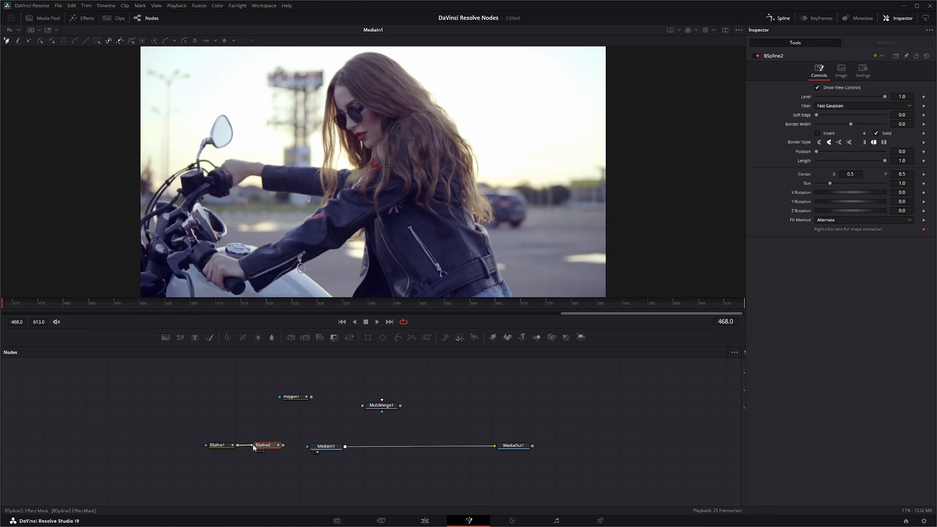
Draw a closed five-point BSpline2 shape over the woman's arms and chest and connect it to MediaIn1's mask input.
click(302, 157)
click(290, 243)
click(411, 231)
click(408, 133)
click(339, 134)
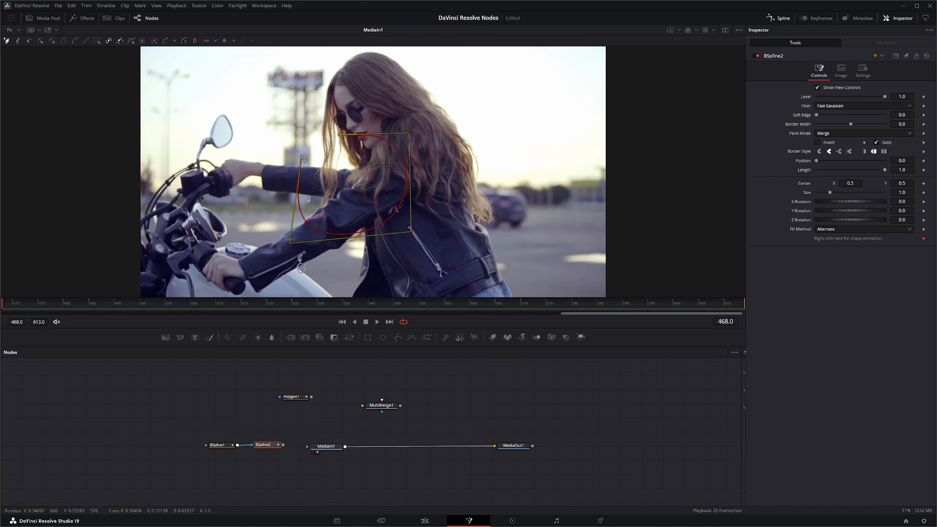
click(301, 157)
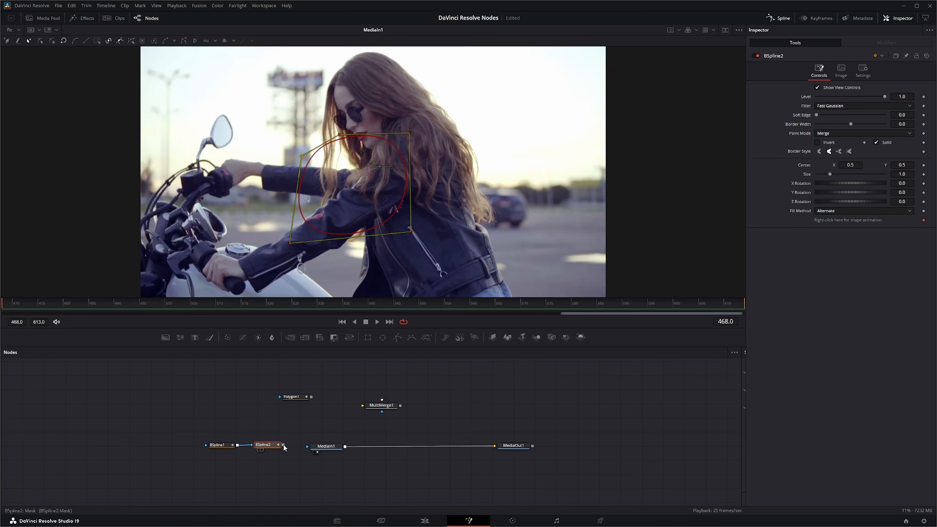
drag(304, 449, 311, 447)
click(324, 445)
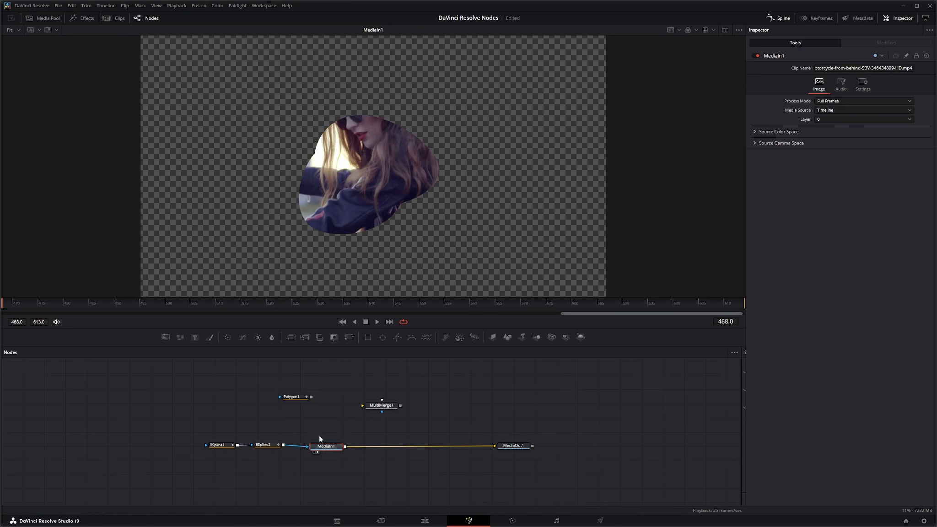
Animate BSpline2 by moving three of its points to the lower left at frame 468 and the lower right at frame 507.
click(272, 449)
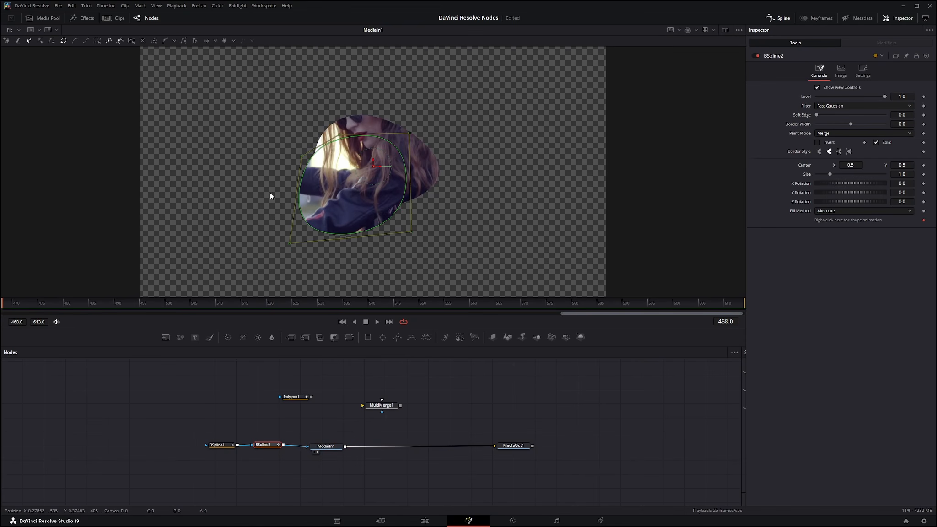
drag(276, 194, 331, 258)
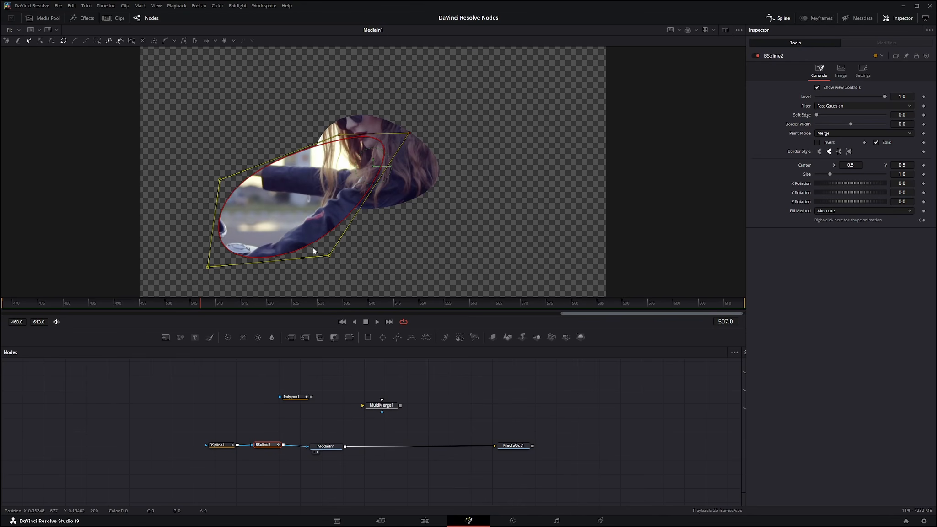
drag(330, 255, 477, 268)
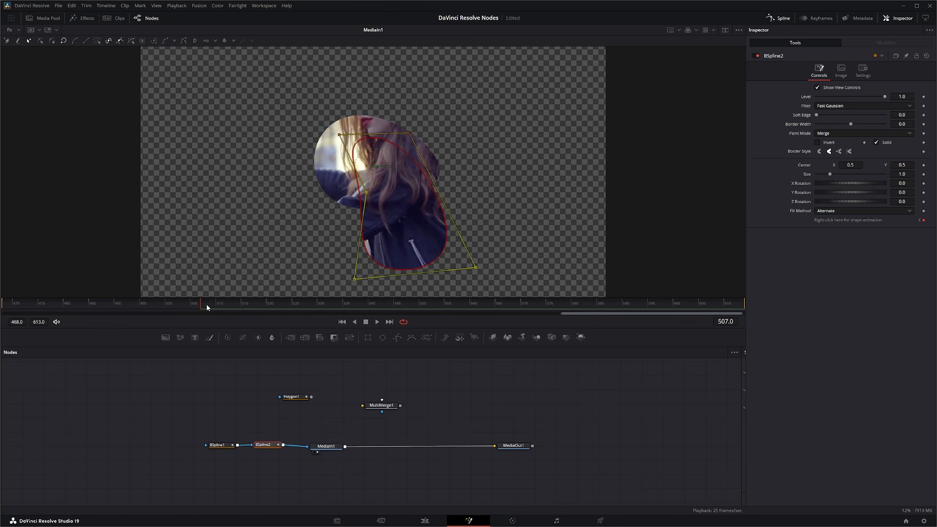
click(188, 305)
drag(189, 307, 2, 330)
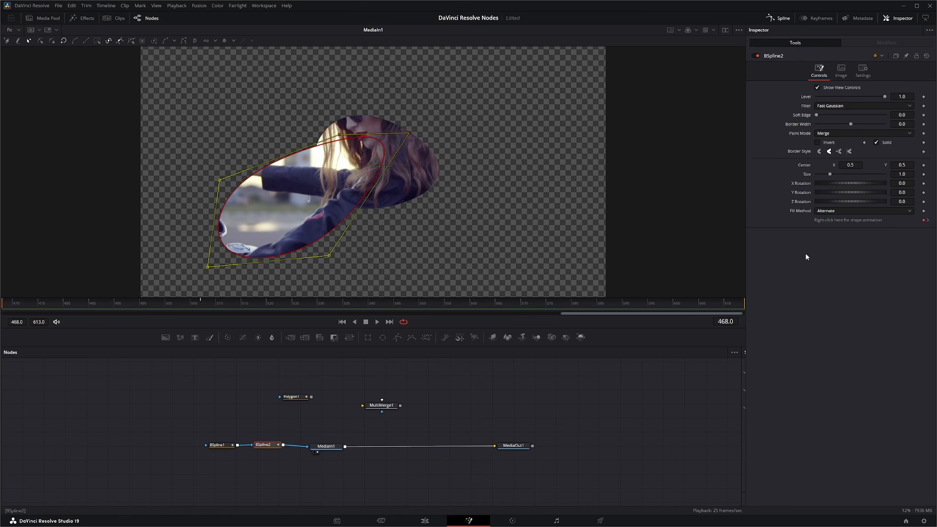
drag(22, 303, 19, 369)
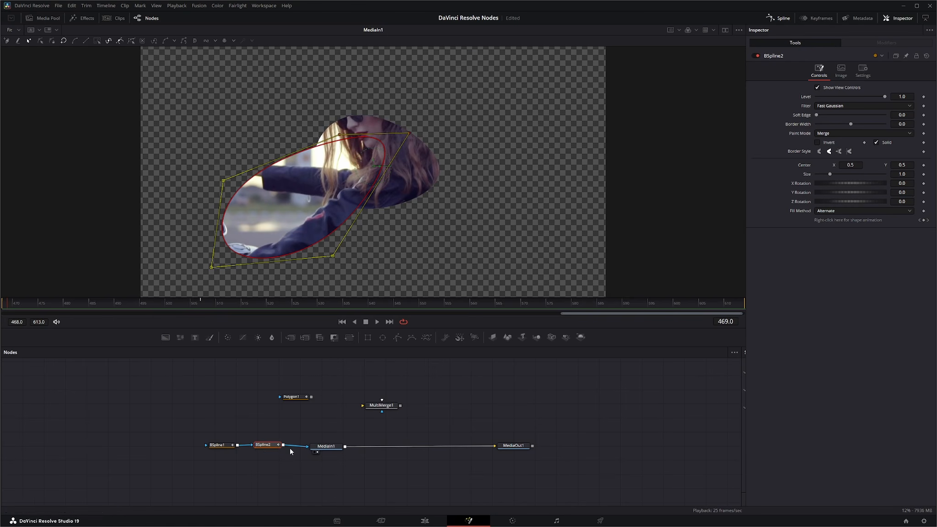
Try the Subtract and Add paint modes on BSpline2, and return the mode to Merge.
drag(271, 446, 275, 448)
click(825, 133)
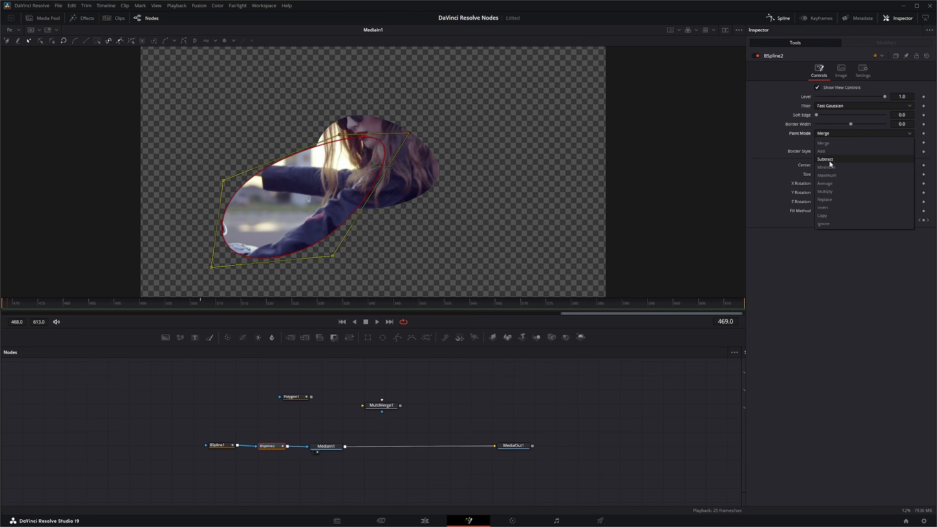
click(829, 159)
click(832, 133)
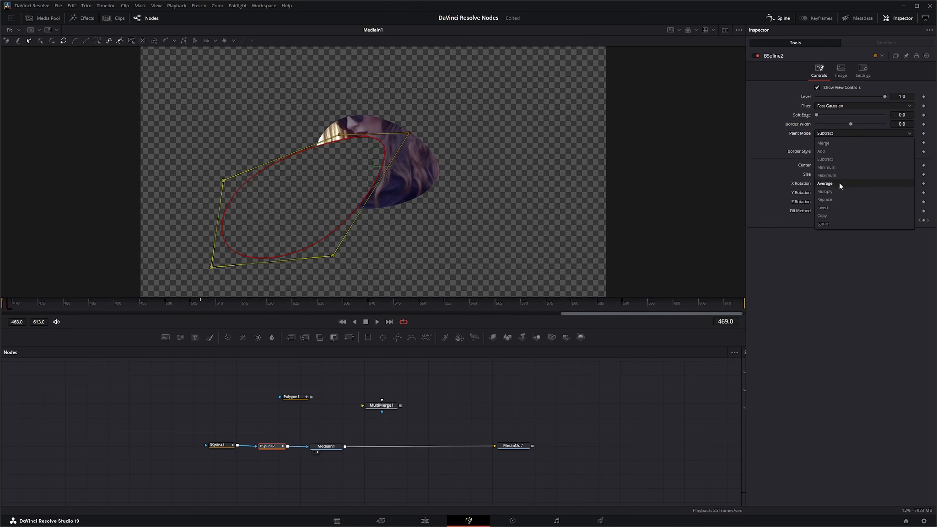
click(833, 151)
click(829, 134)
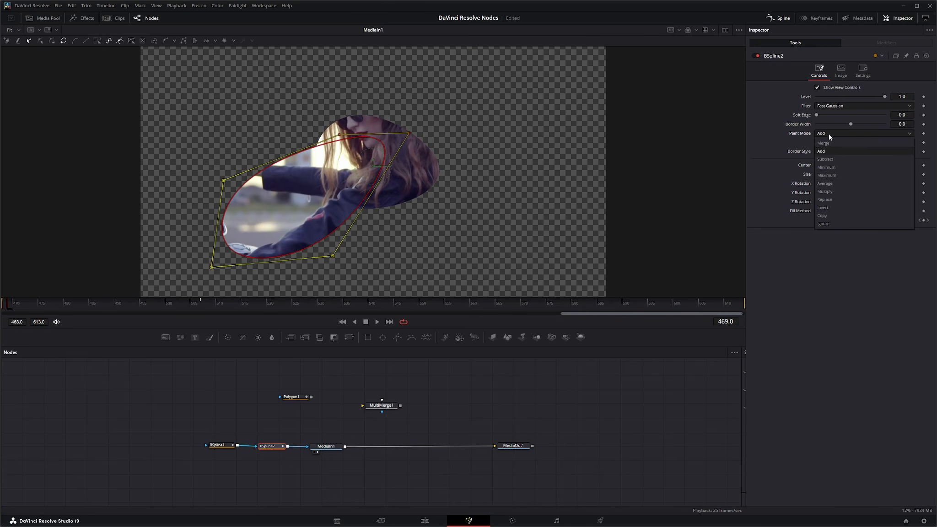
click(821, 142)
drag(275, 447, 267, 447)
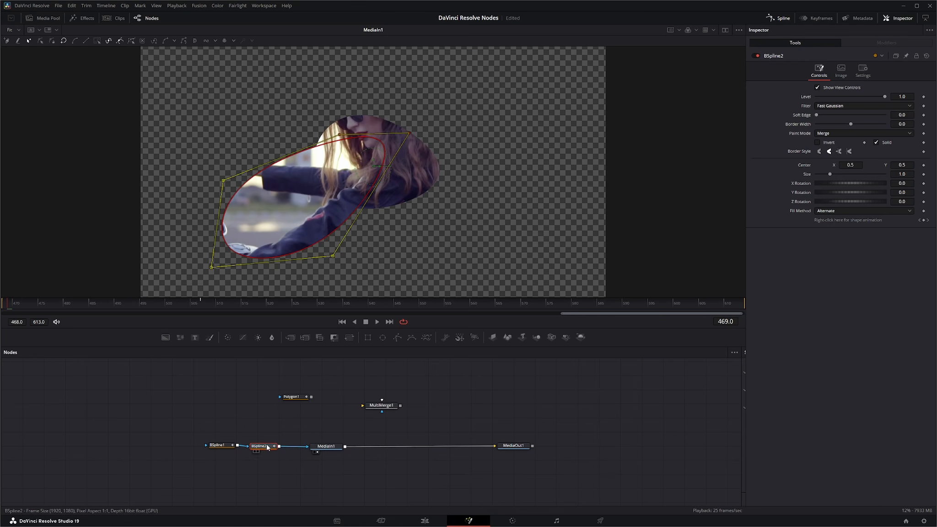
Connect Polygon1 to MultiMerge1 and draw a closed six-point polygon over the woman's hair and the back of her jacket.
drag(377, 406, 314, 415)
drag(272, 393, 273, 401)
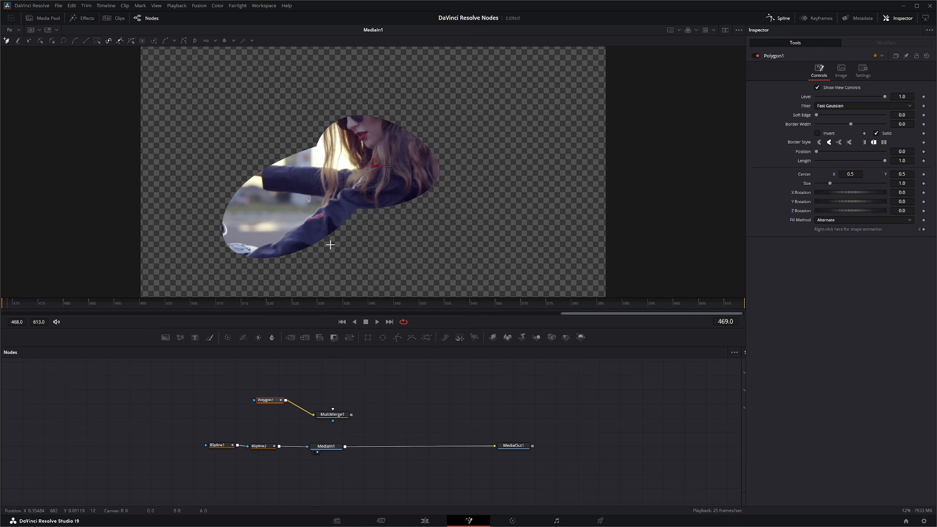
click(341, 224)
click(435, 259)
click(489, 173)
click(431, 137)
click(397, 126)
click(360, 172)
click(341, 226)
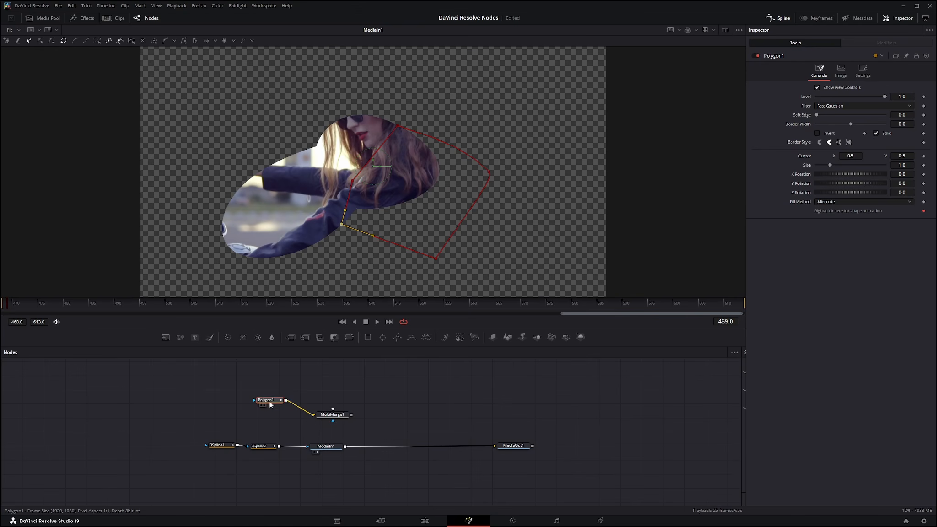
Rewire BSpline1 and BSpline2 into MultiMerge1 alongside Polygon1, and feed MultiMerge1 into MediaIn1's mask input.
drag(269, 402, 263, 411)
drag(250, 446, 333, 420)
drag(218, 444, 264, 382)
mouse_move(300, 450)
mouse_down()
mouse_move(328, 420)
mouse_move(307, 445)
mouse_up()
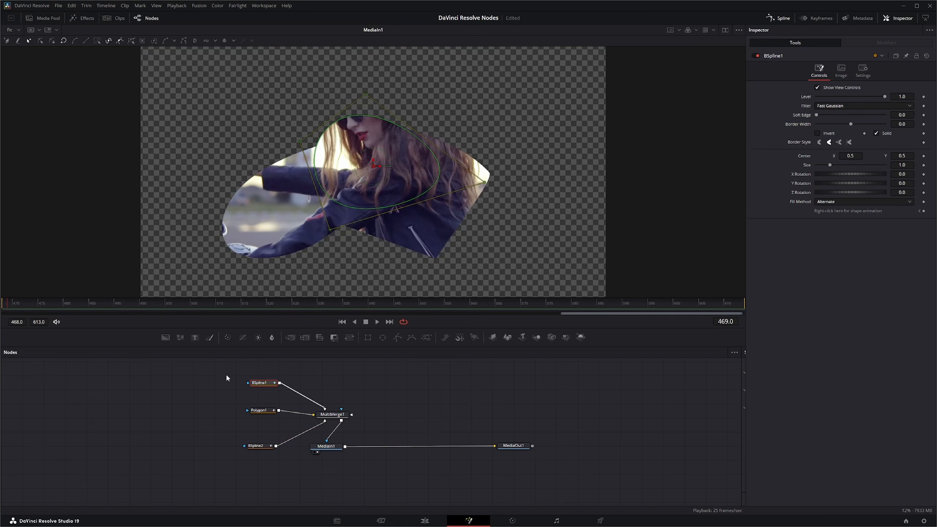
drag(227, 374, 201, 444)
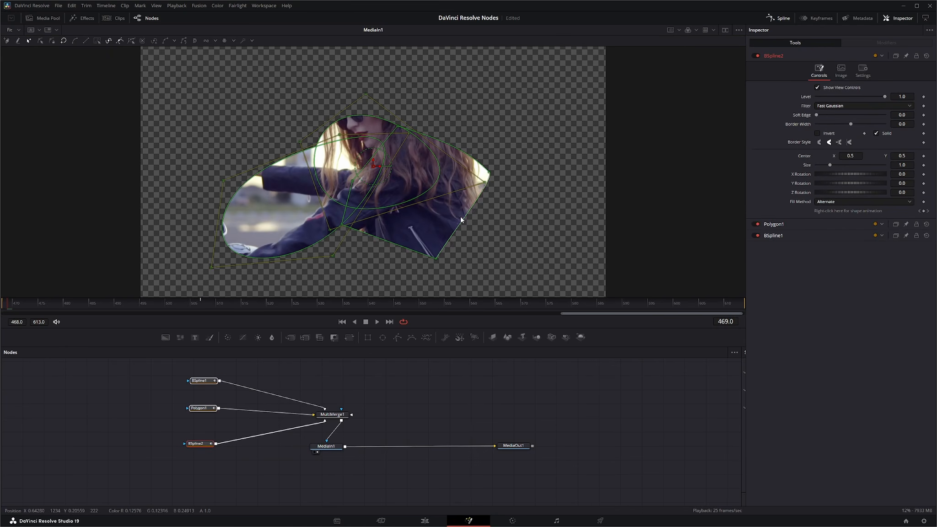
drag(341, 416, 264, 417)
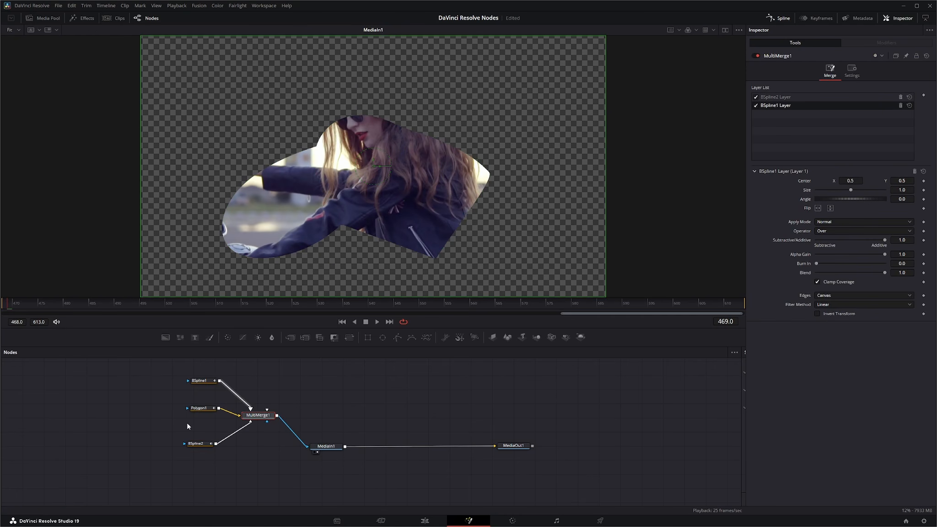
Replace the BSpline1, BSpline2, Polygon1 and MultiMerge1 nodes with a single MultiPoly node placed above MediaIn1.
drag(168, 463, 271, 380)
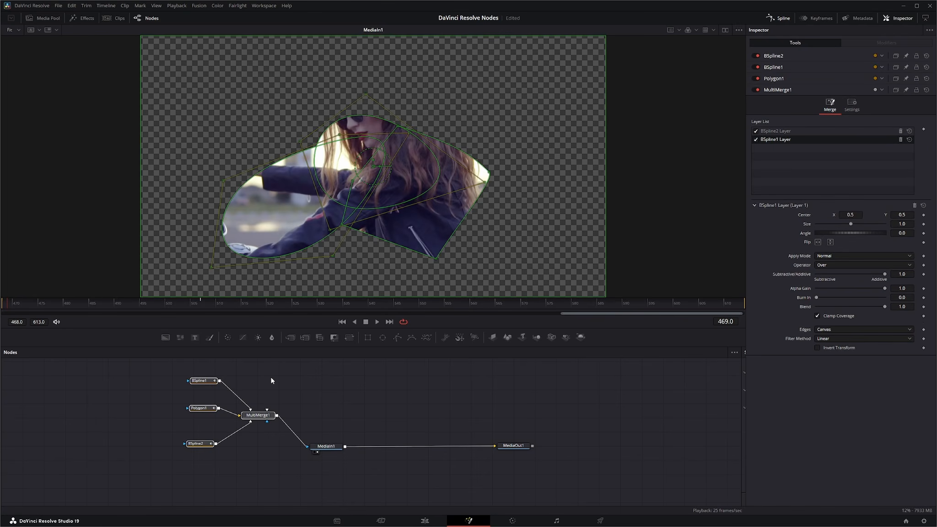
key(Delete)
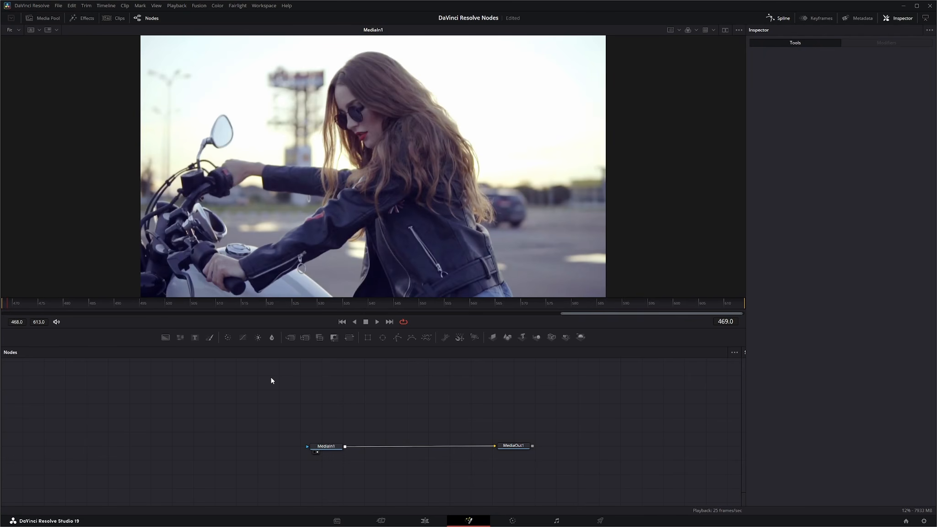
key(shift+space)
text(multi)
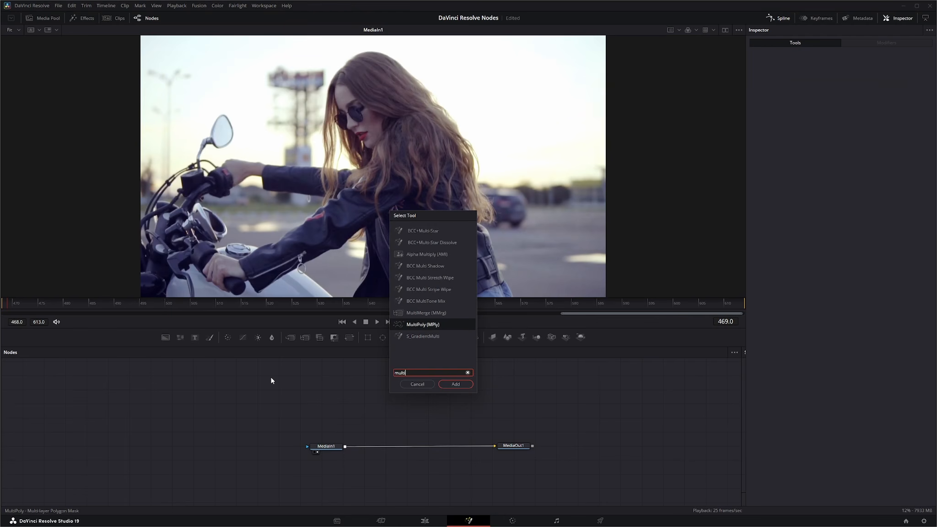
key(Return)
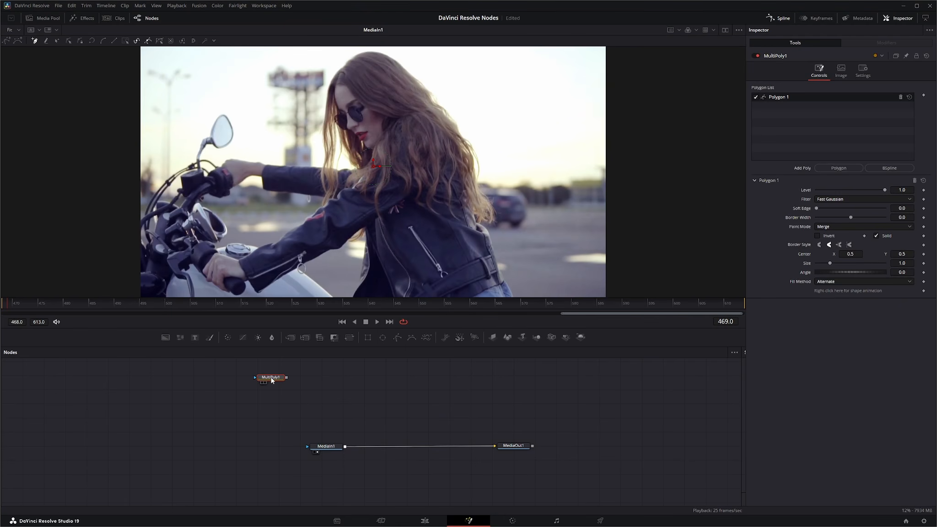
drag(272, 381, 291, 422)
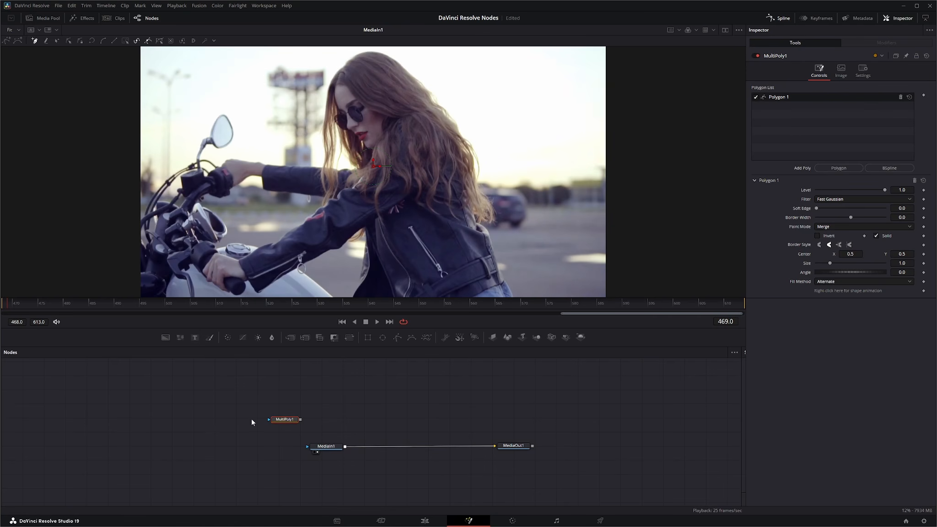
drag(284, 421, 286, 420)
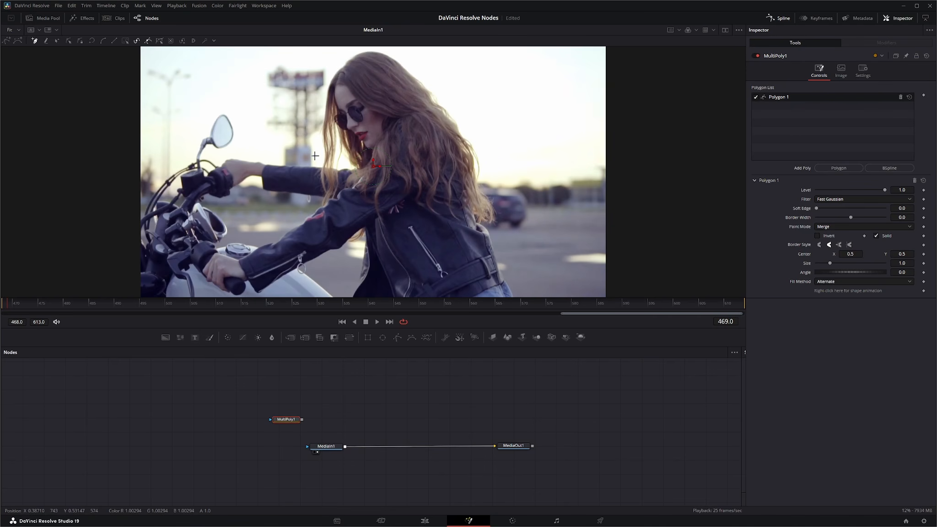
Draw the first MultiPoly polygon as a closed five-point shape around the woman's face, hair and shoulder.
click(314, 156)
click(305, 214)
click(435, 198)
click(419, 117)
click(353, 124)
click(314, 156)
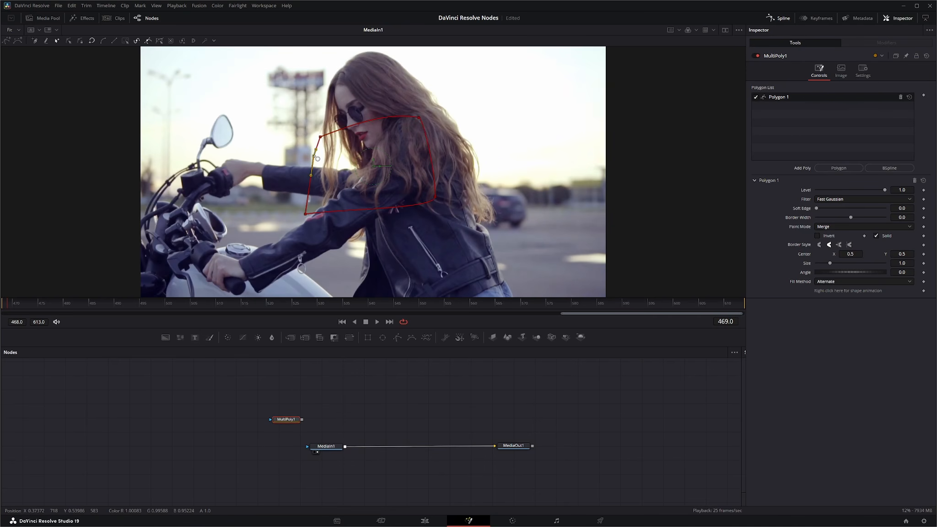
Add a BSpline to MultiPoly1 and draw it as a closed five-point shape over the woman's hair and jacket.
click(889, 168)
click(337, 192)
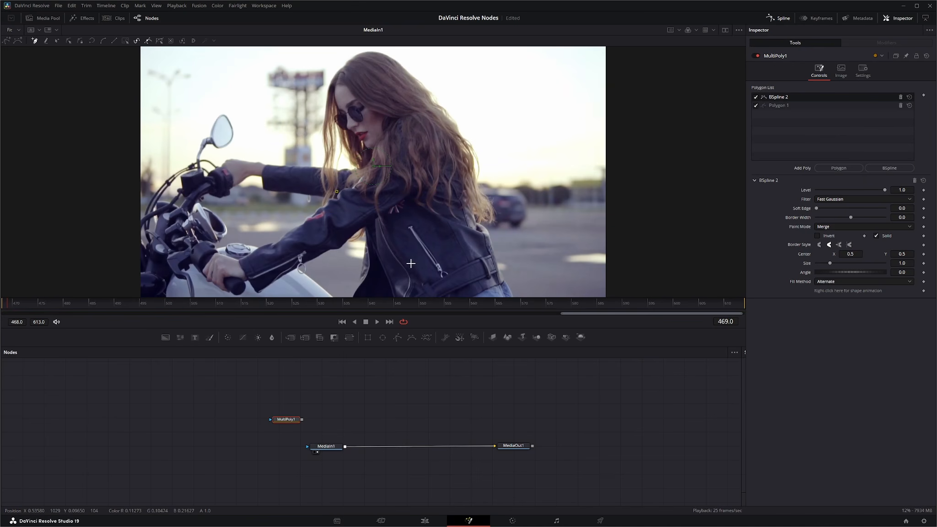
click(412, 263)
click(451, 175)
click(396, 126)
click(342, 140)
click(338, 193)
Add another polygon to MultiPoly1, draw five points around the background car, and connect the node to MediaIn1's mask input.
click(838, 168)
click(420, 142)
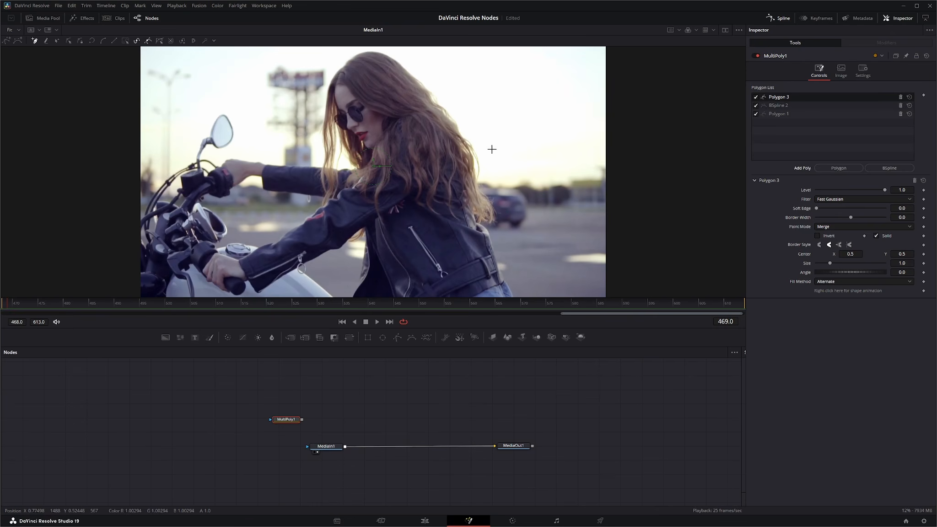
click(514, 142)
click(445, 229)
click(552, 228)
click(570, 139)
click(510, 131)
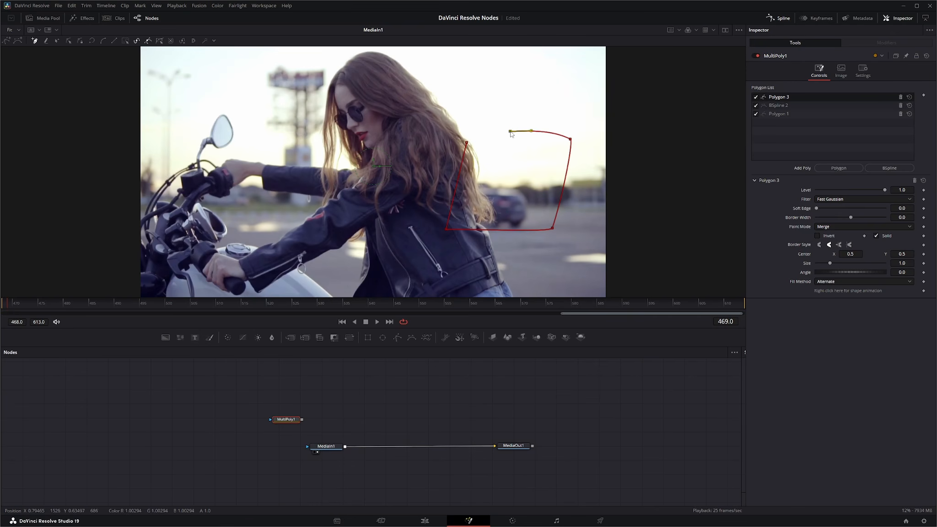
click(466, 142)
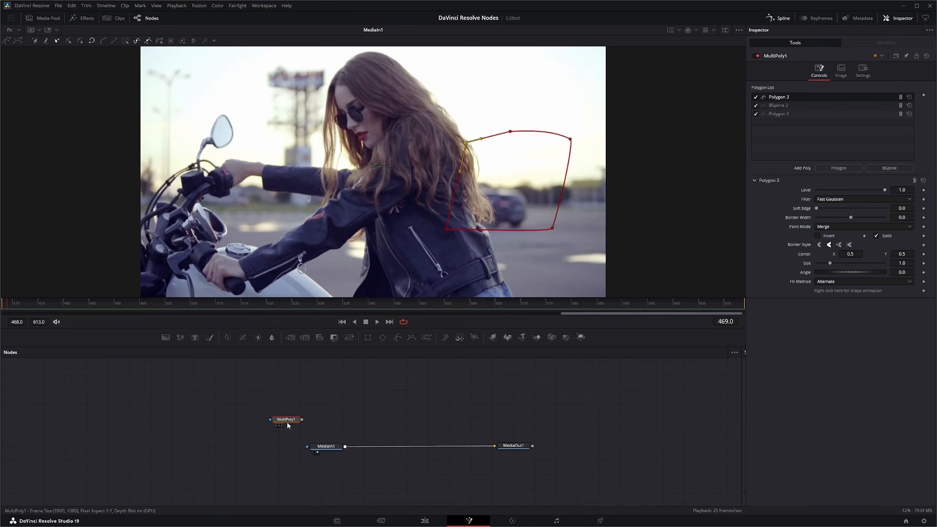
drag(283, 421, 307, 448)
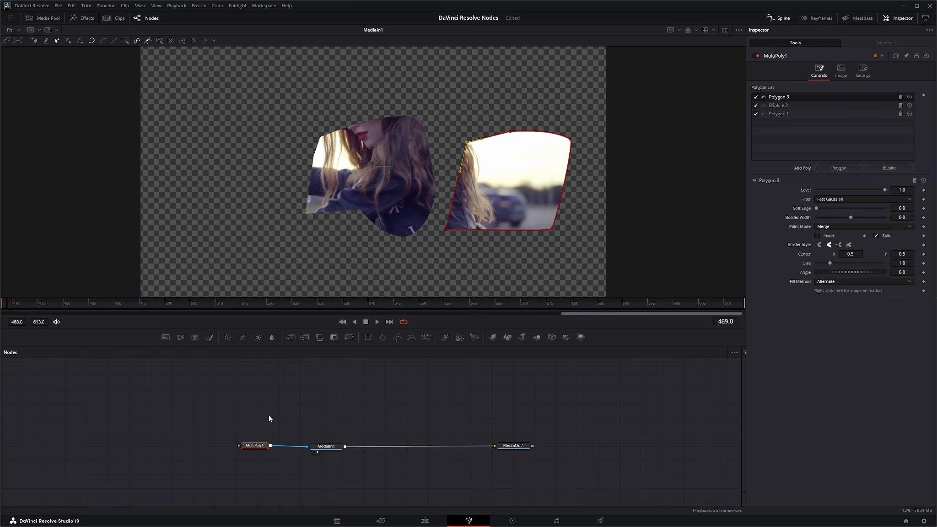
Reset MultiPoly1 to its defaults to clear its drawn shapes, and move the node farther away from MediaIn1.
mouse_move(251, 452)
mouse_down()
mouse_move(260, 439)
mouse_move(247, 447)
mouse_up()
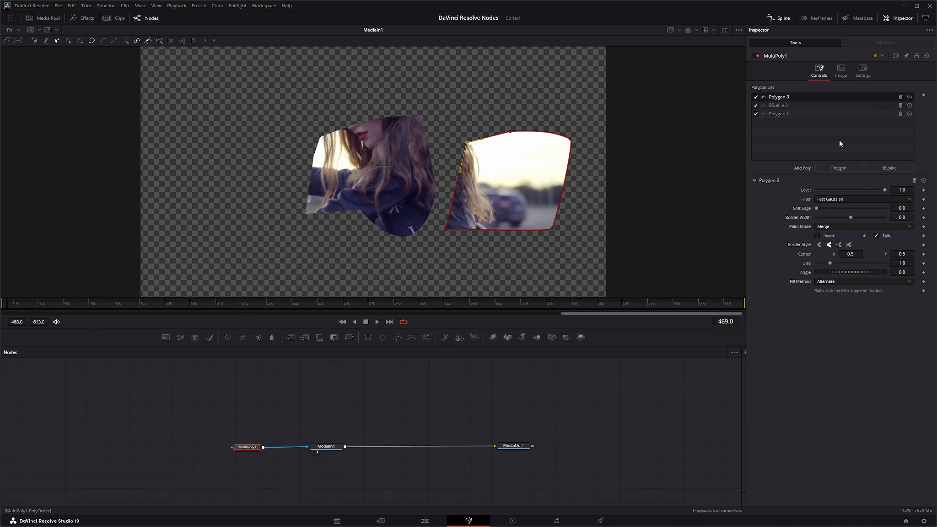
click(926, 56)
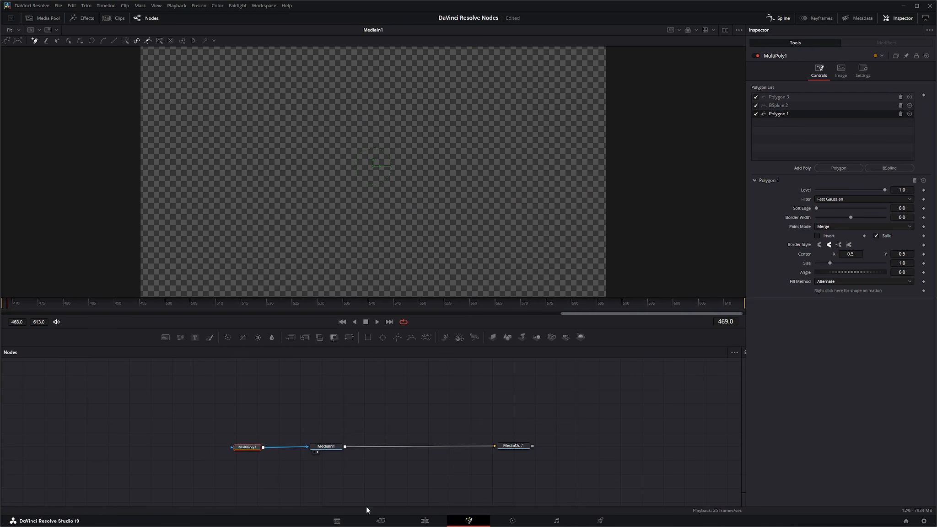
drag(249, 448, 232, 450)
Add a BSpline node, turn on its Invert option, and connect it to MediaIn1's mask input in place of MultiPoly1.
drag(411, 337, 307, 446)
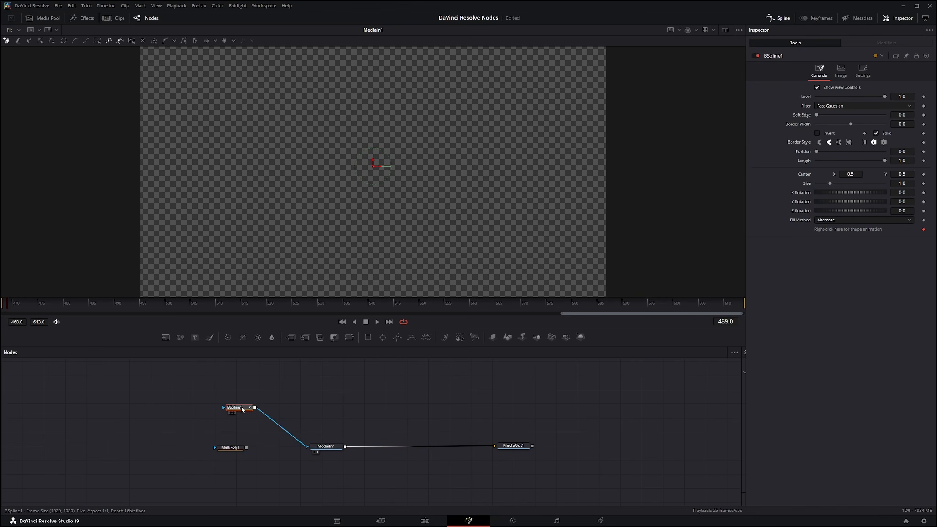
drag(244, 407, 255, 415)
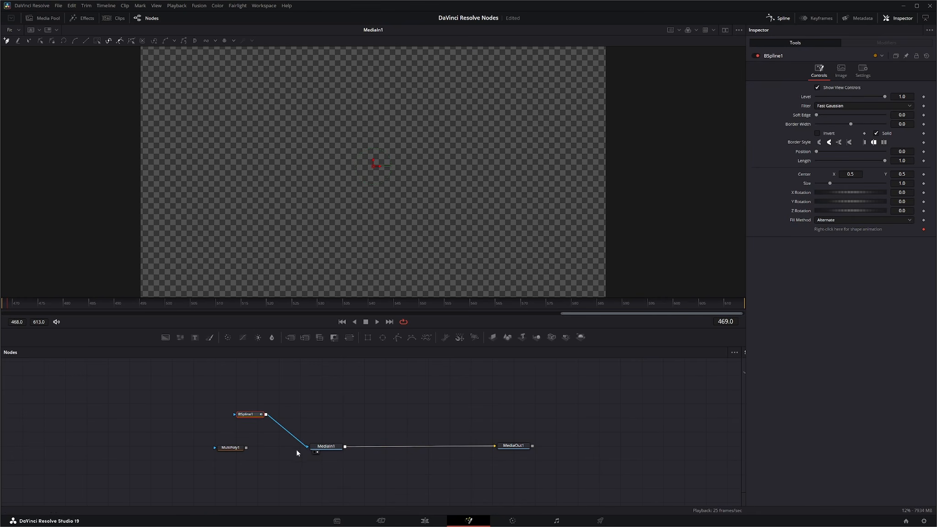
drag(308, 447, 285, 438)
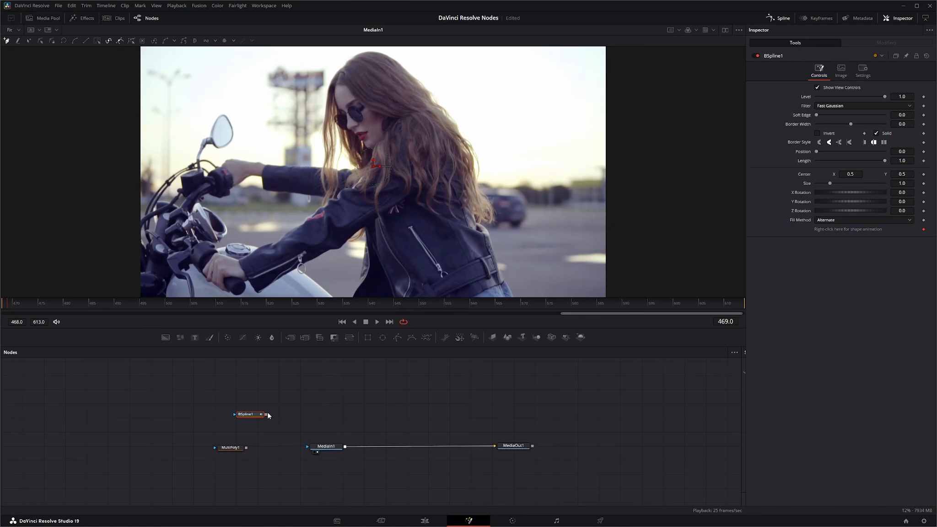
mouse_move(266, 414)
mouse_down()
mouse_move(308, 448)
mouse_move(276, 422)
mouse_up()
click(818, 133)
drag(266, 414, 307, 448)
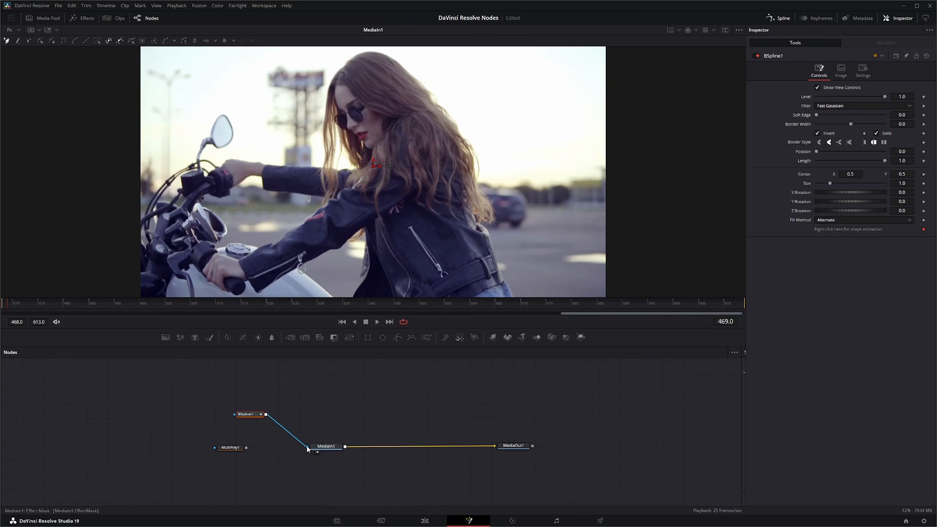
drag(247, 416, 265, 440)
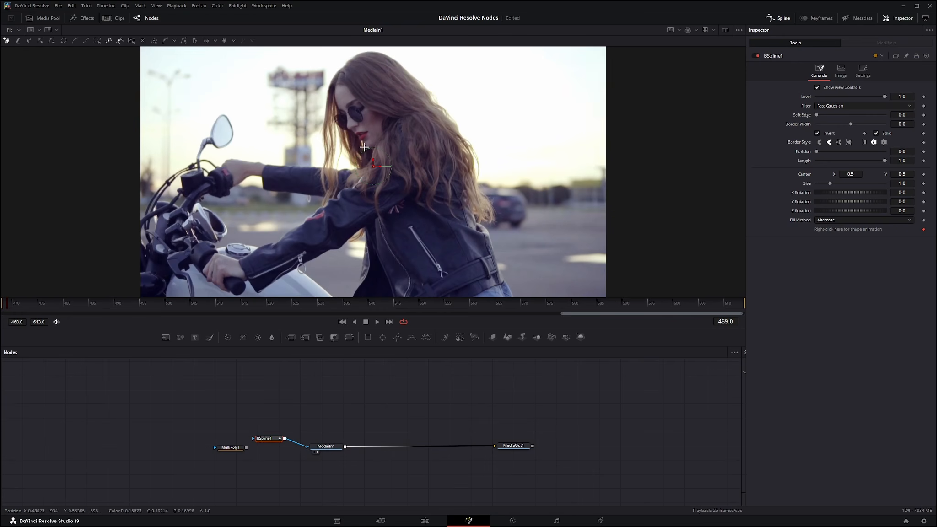
Draw a closed five-point BSpline1 shape over the woman's cheek and toggle Invert off and on to compare the mask.
click(362, 144)
click(380, 120)
click(376, 104)
click(366, 103)
click(349, 110)
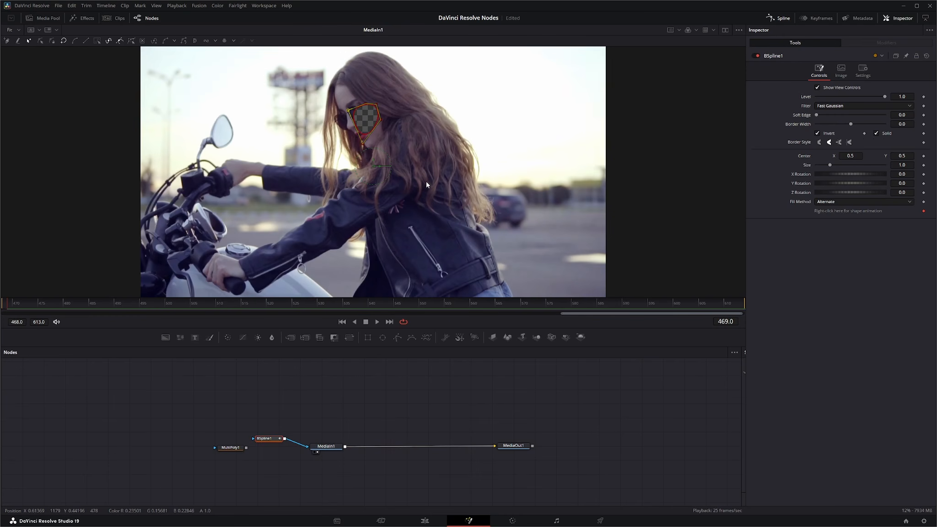
click(817, 133)
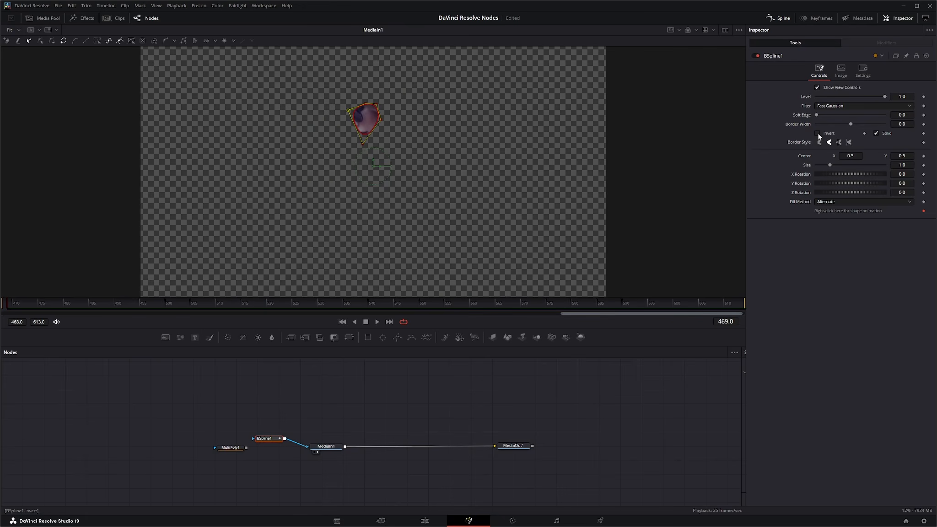
click(818, 134)
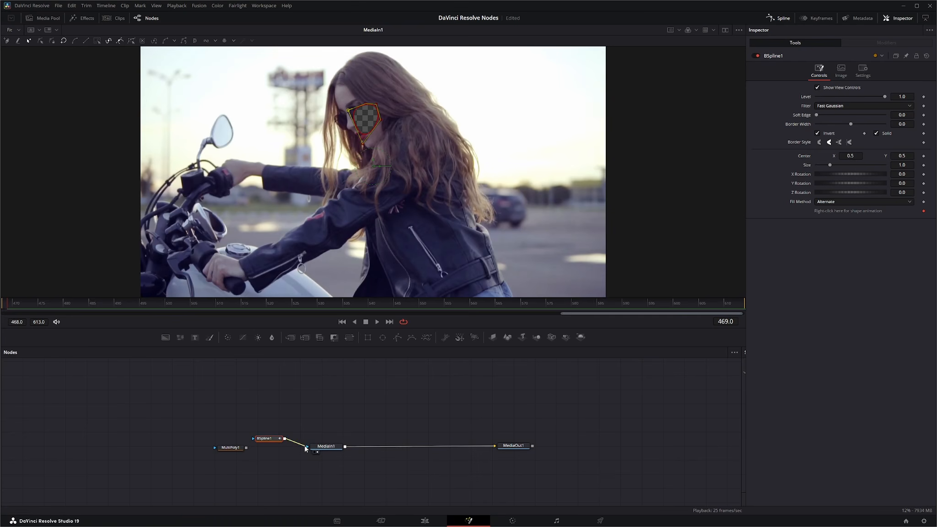
Disconnect and delete BSpline1, and connect MultiPoly1 to MediaIn1's mask input again.
drag(305, 448, 276, 448)
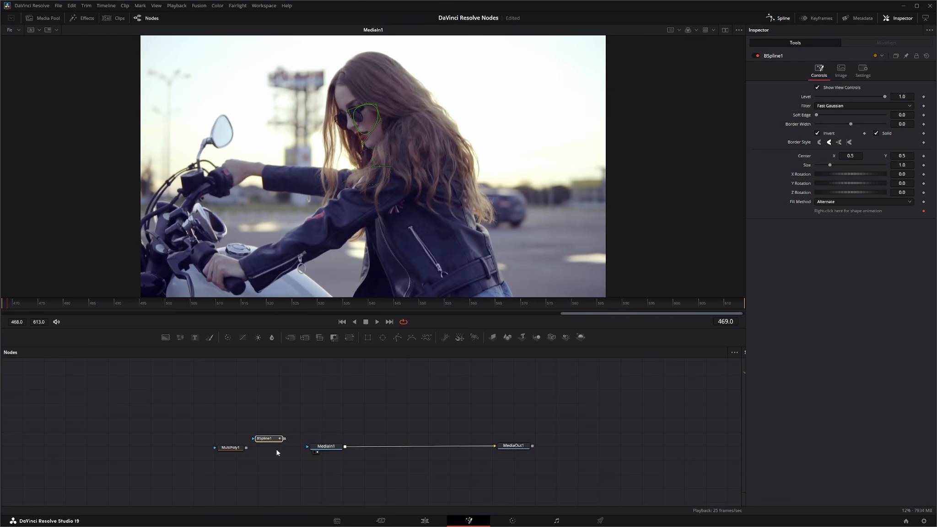
key(Delete)
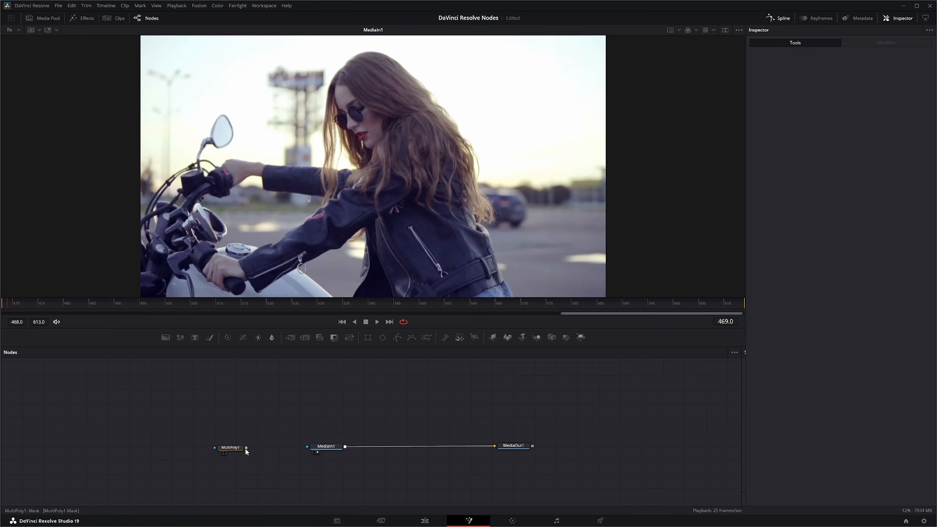
drag(246, 447, 306, 447)
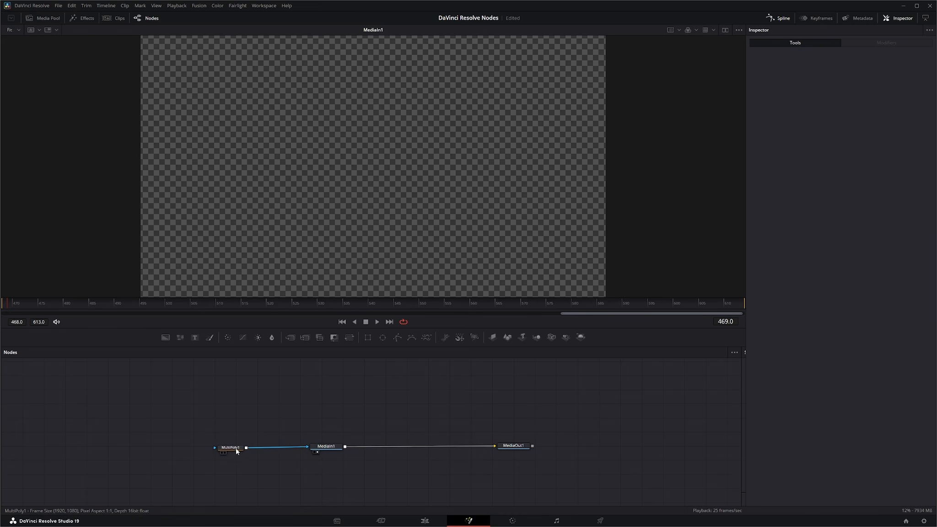
drag(236, 450, 261, 450)
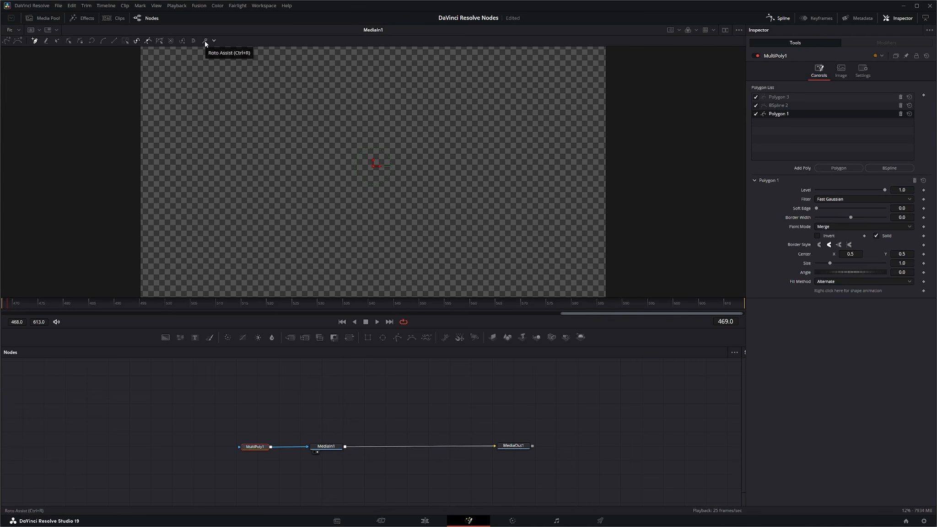
Replace the three existing shapes in MultiPoly1 with one new polygon, and bypass the node.
click(789, 97)
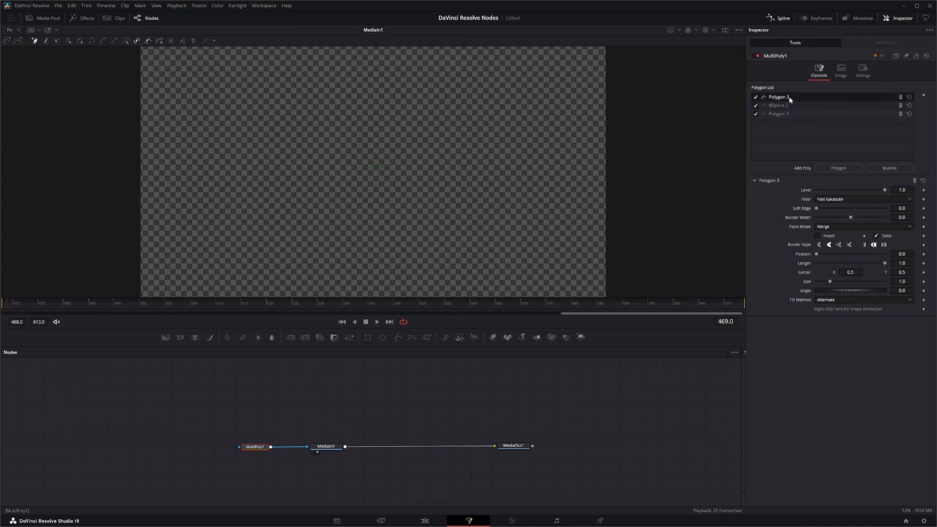
click(900, 96)
click(900, 97)
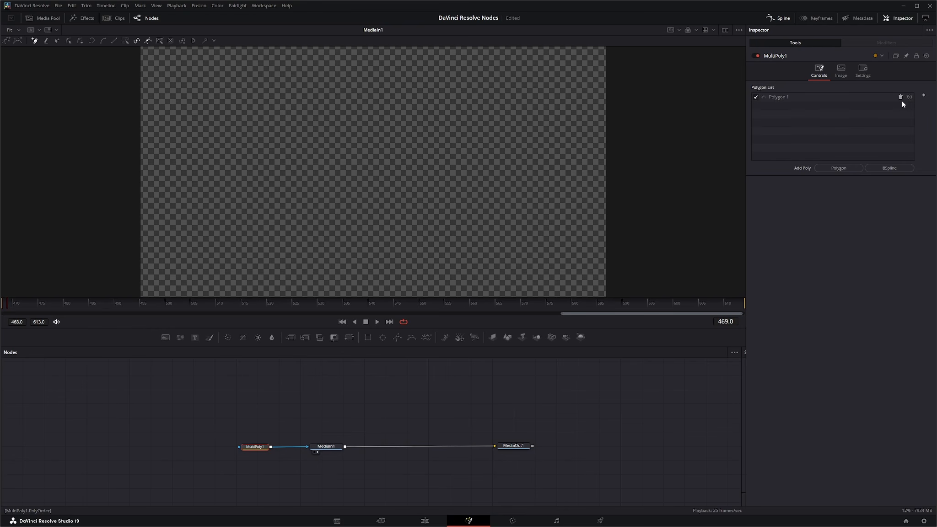
click(901, 96)
click(839, 168)
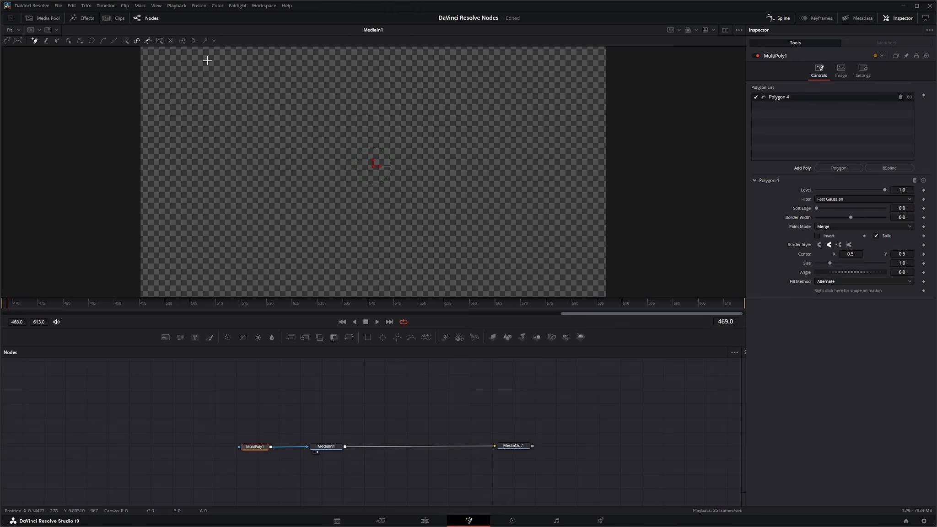
key(ctrl+p)
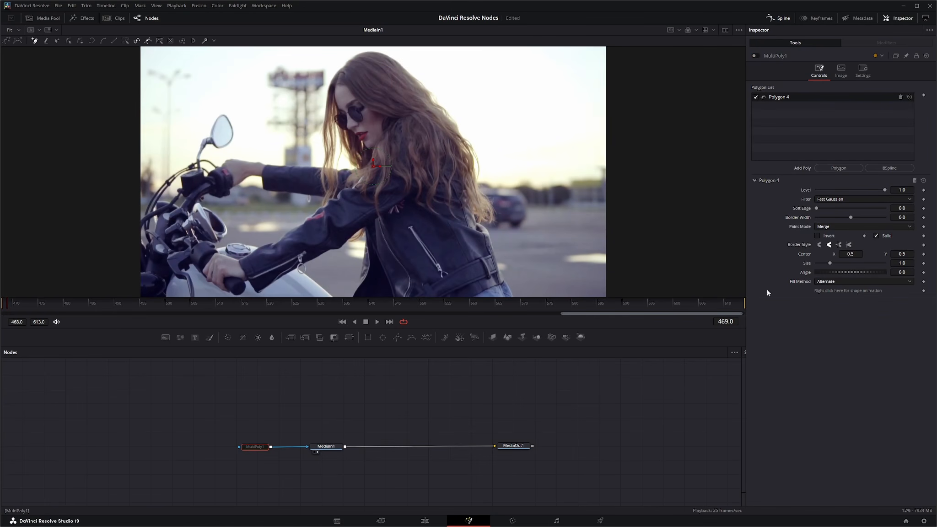
Rename MultiPoly1's new polygon as "Viewer - DELETE".
right_click(783, 98)
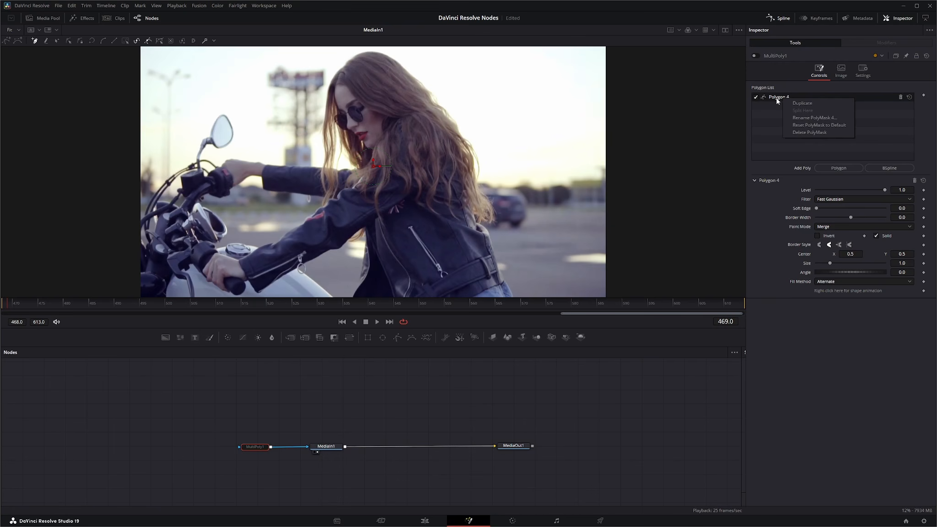
click(814, 119)
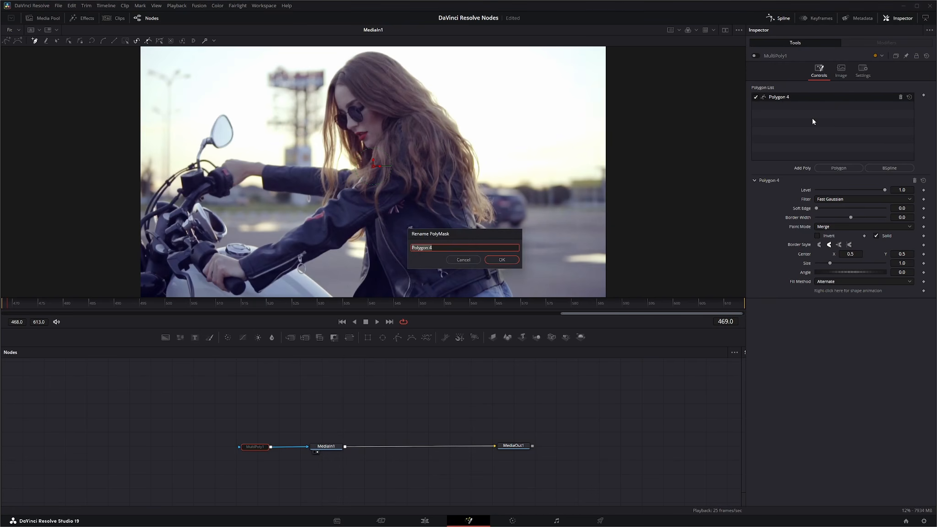
text(Viewer - DELETE)
key(Return)
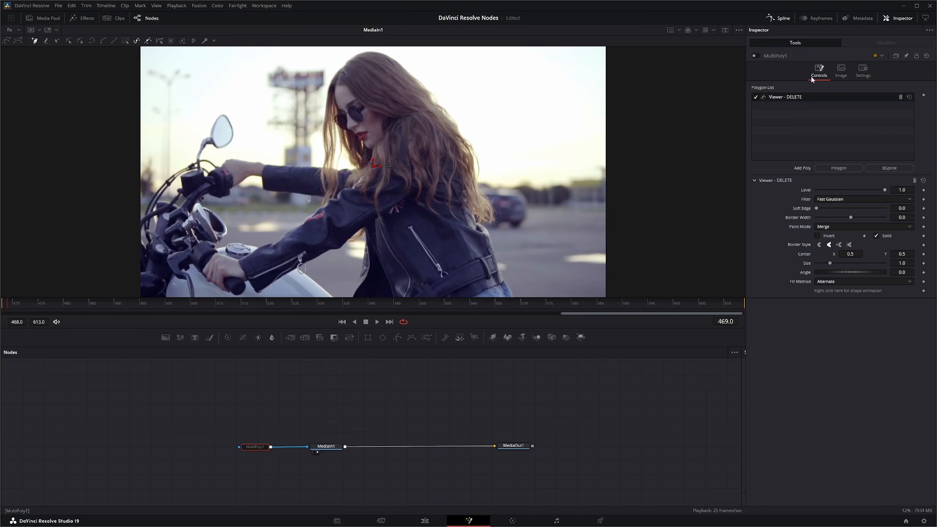
Add a BSpline to MultiPoly1 and draw it as a closed six-point shape around the sunglasses lens nearer the camera.
click(889, 168)
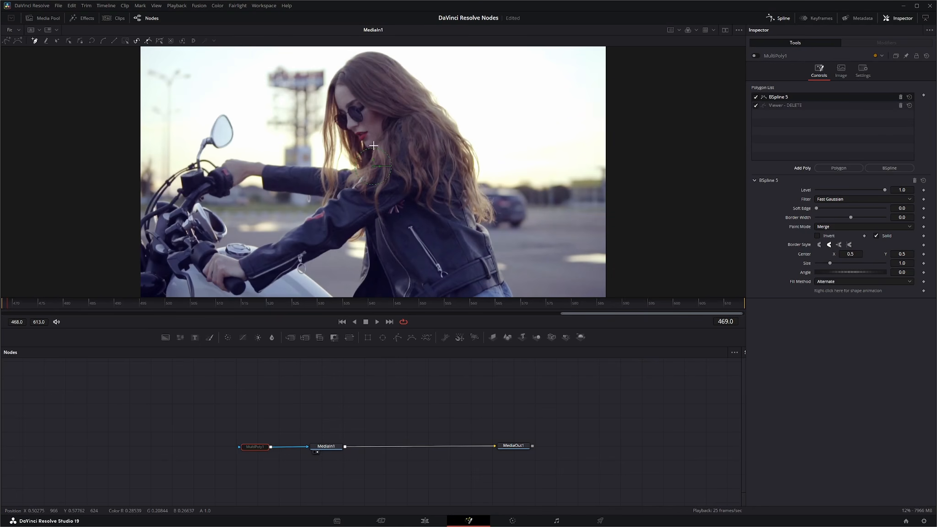
scroll(358, 123, up, 6)
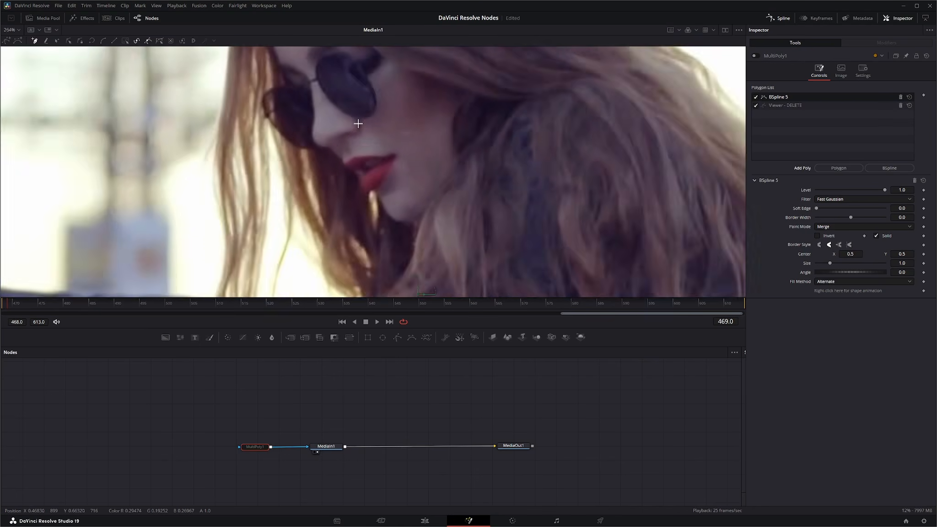
drag(383, 105, 408, 172)
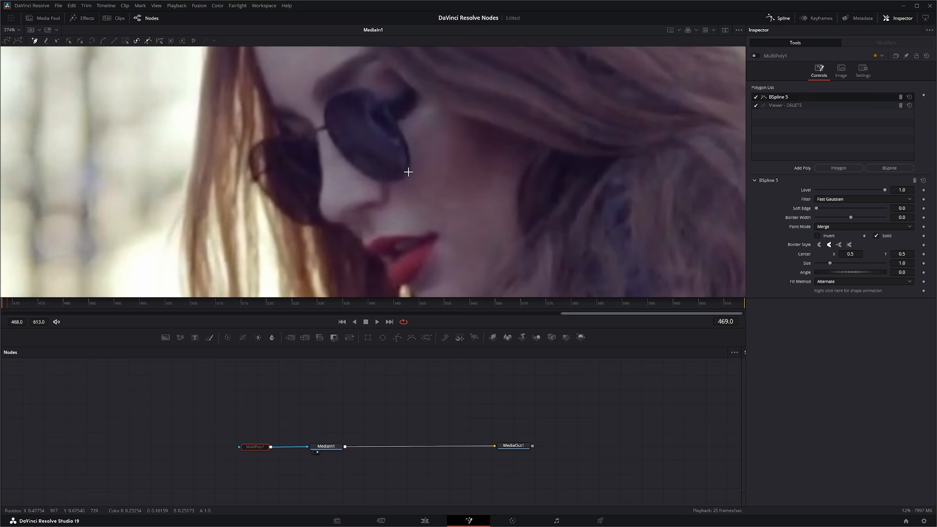
click(324, 111)
click(336, 97)
click(373, 90)
click(401, 137)
click(405, 179)
click(362, 172)
click(324, 111)
Rename the BSpline around the nearer sunglasses lens as "Lens Right".
right_click(779, 96)
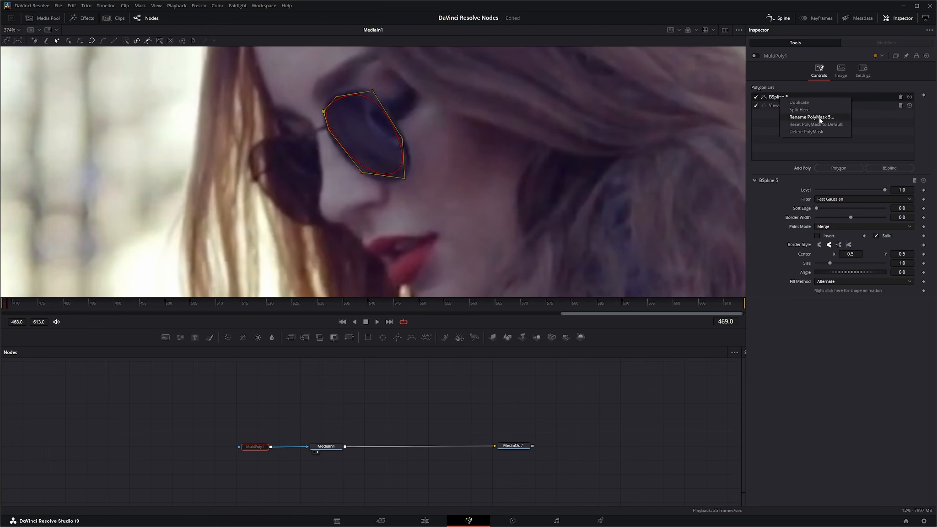
click(796, 117)
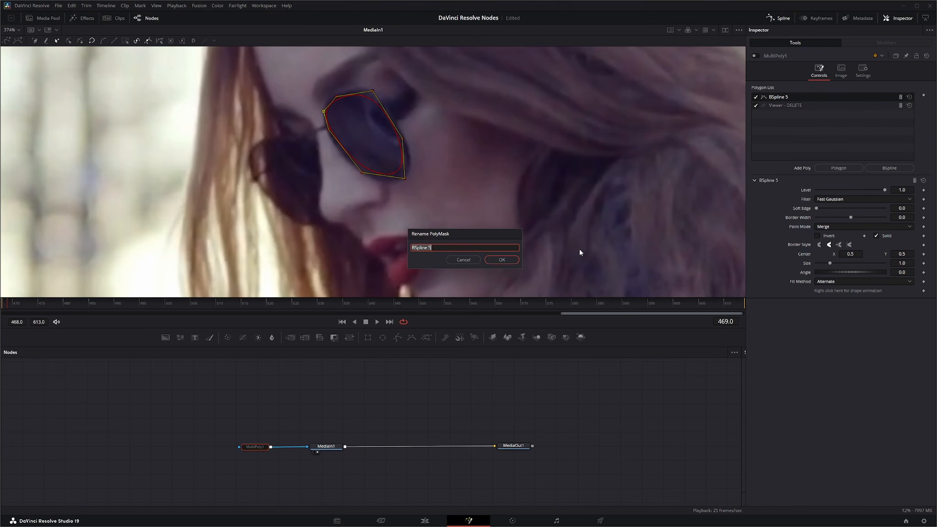
text(Lens Right)
key(Return)
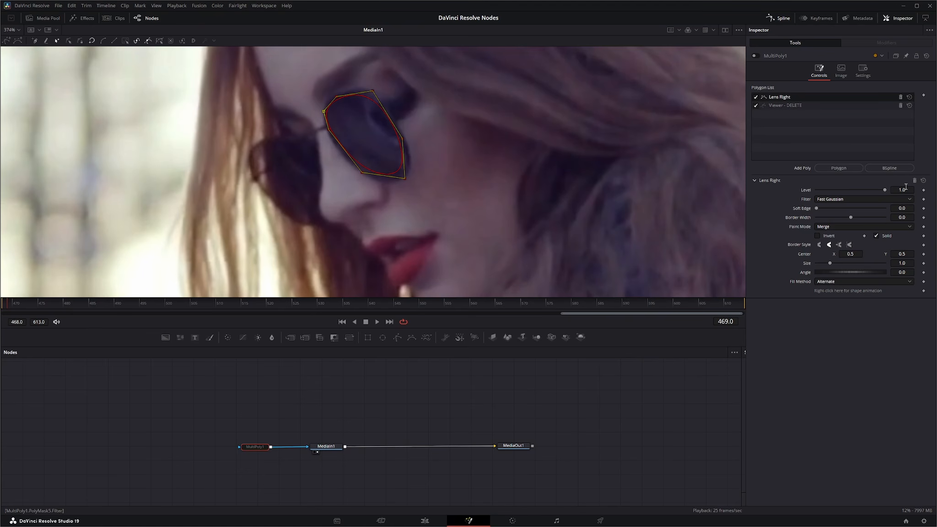
Add another BSpline to MultiPoly1 and draw it as a closed six-point shape around the farther sunglasses lens.
click(889, 168)
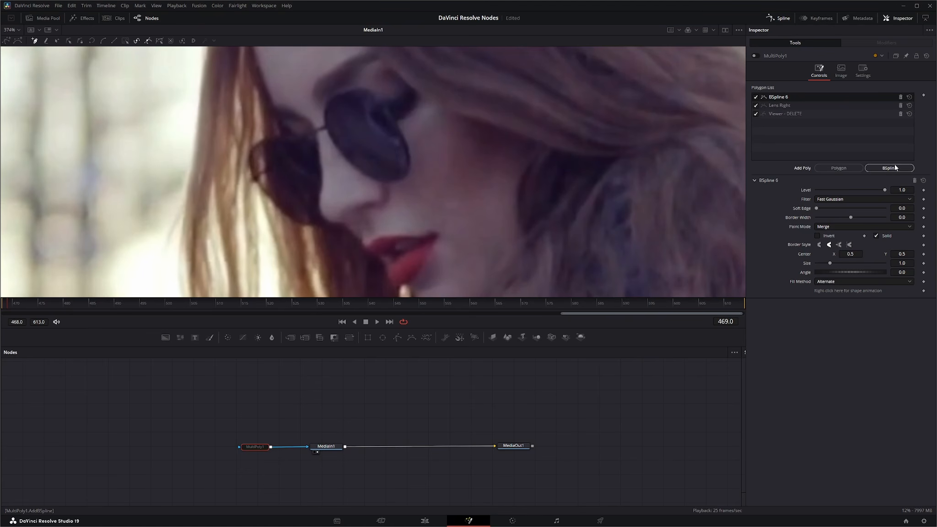
click(252, 148)
click(304, 137)
click(326, 180)
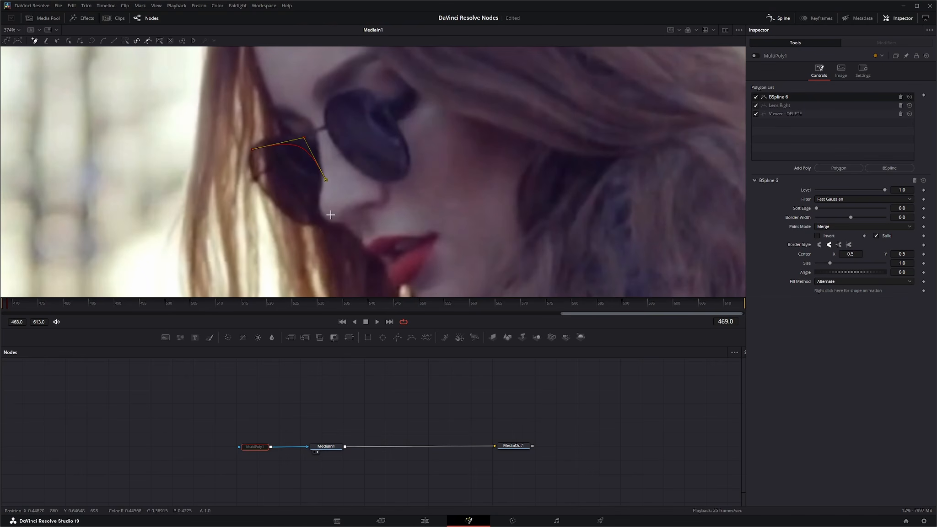
click(330, 214)
click(297, 221)
click(260, 191)
click(253, 149)
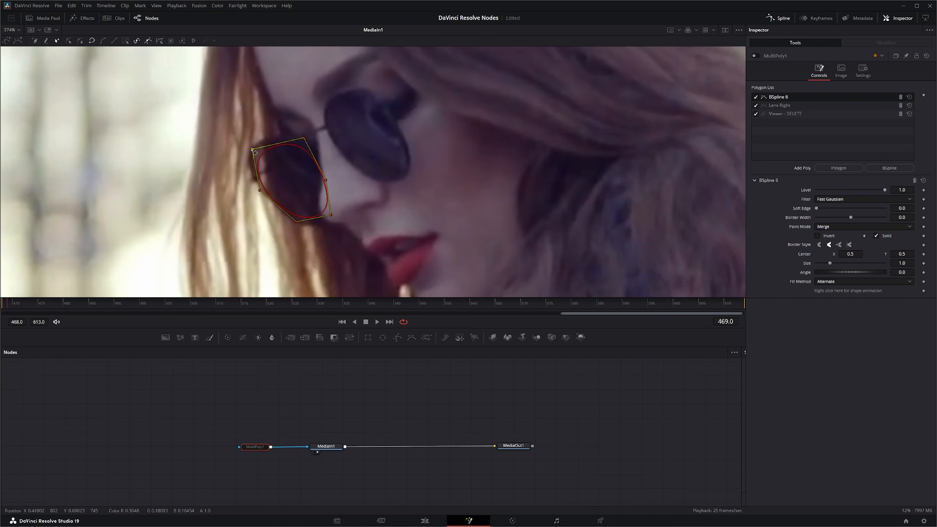
Rename the BSpline around the farther sunglasses lens as "Lens Left".
right_click(780, 97)
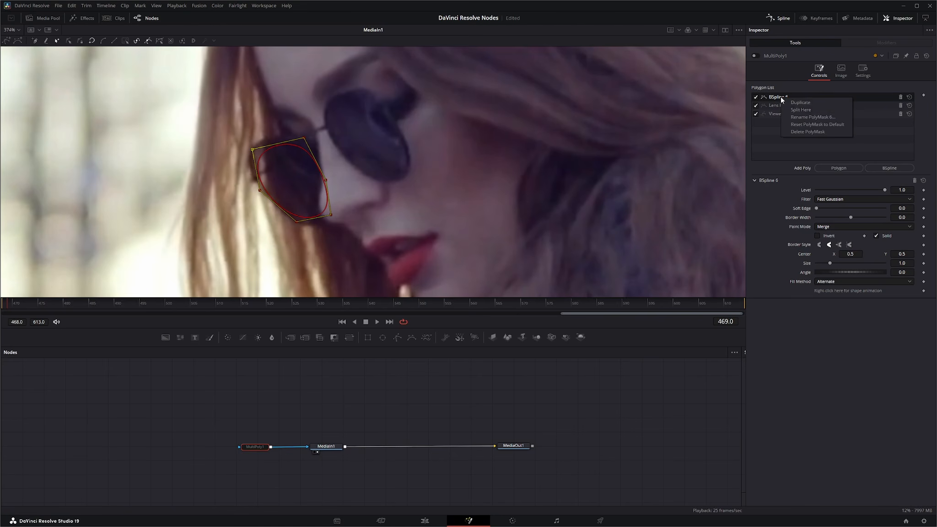
click(819, 118)
text(Lens L)
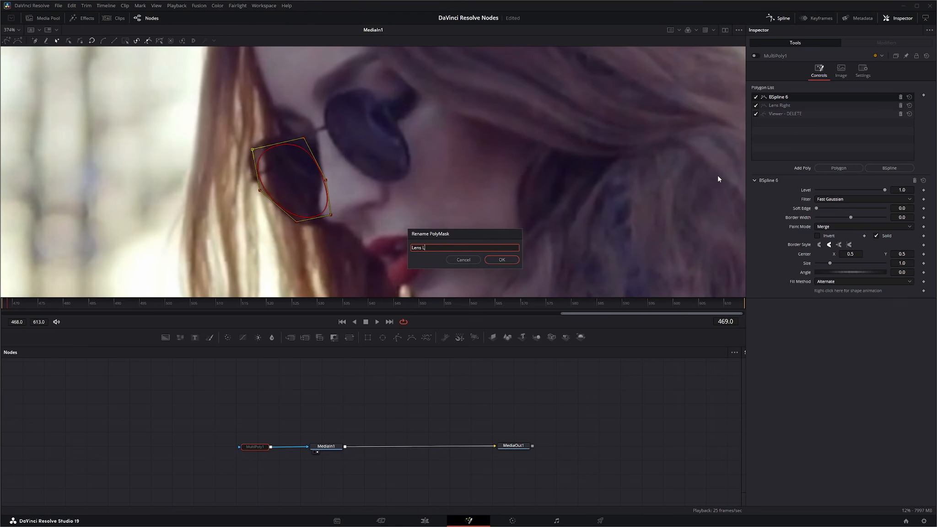
text(eft)
key(Return)
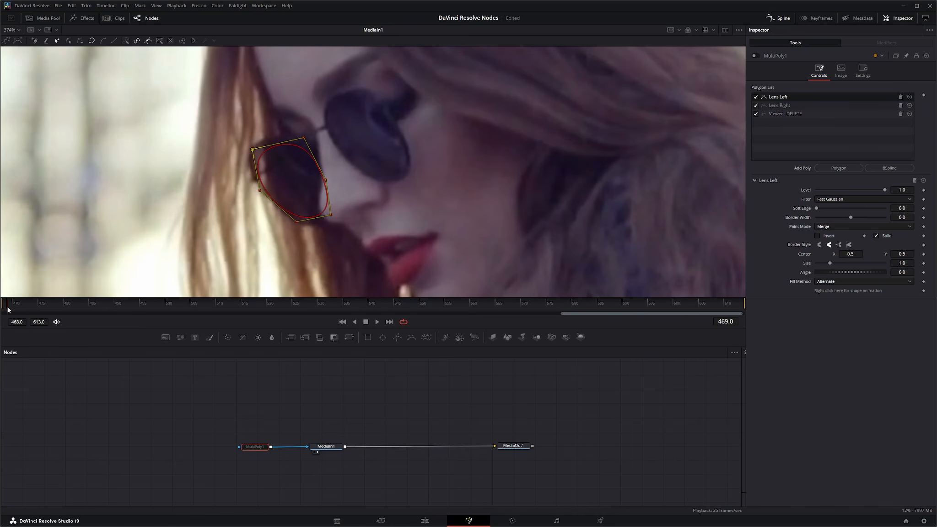
Set a shape keyframe on Lens Right at frame 468 and move its lower corner point inward at frame 500.
drag(9, 303, 2, 323)
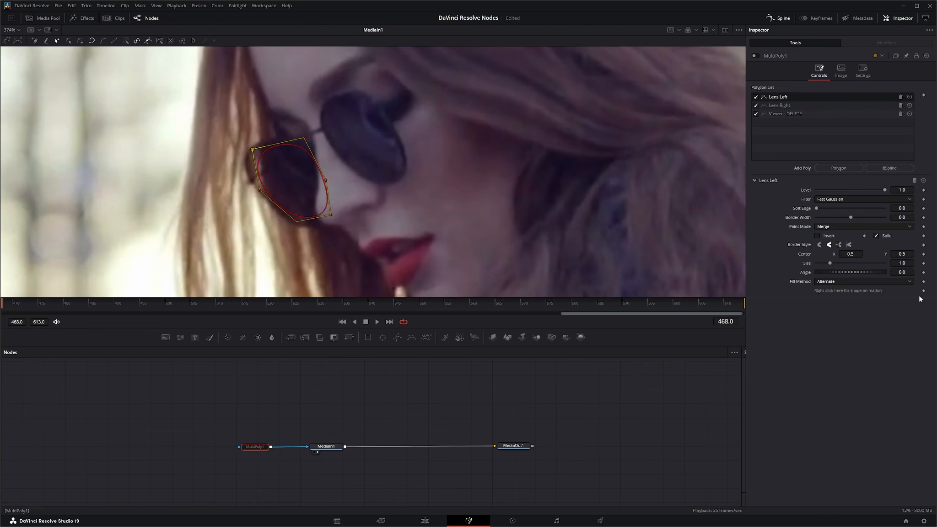
click(779, 105)
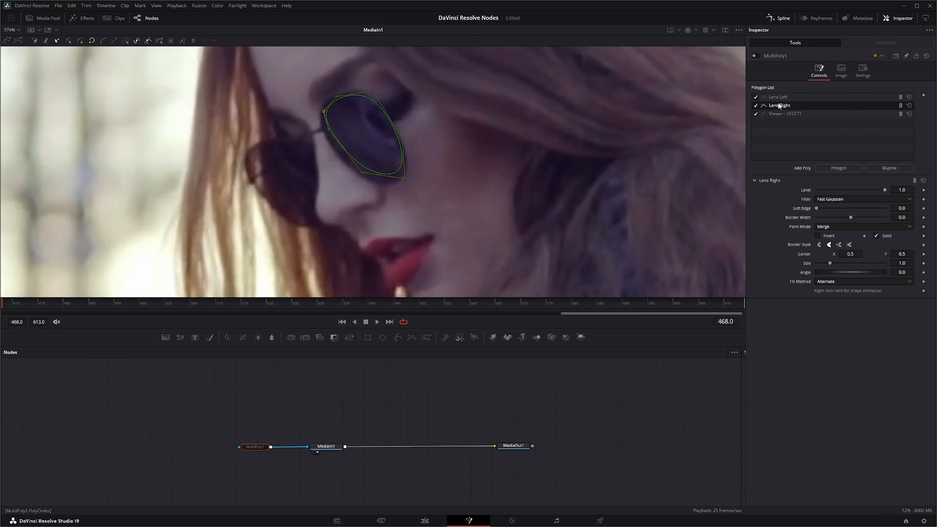
click(923, 291)
drag(6, 304, 168, 312)
drag(404, 179, 379, 145)
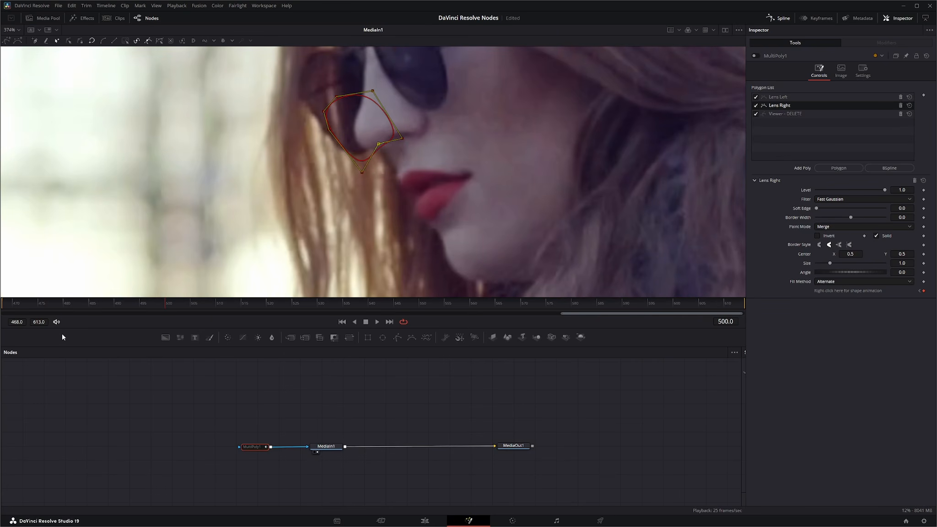
Return to frame 468 and remove all animation from the PolyMask5 group of Lens Right.
drag(163, 306, 2, 304)
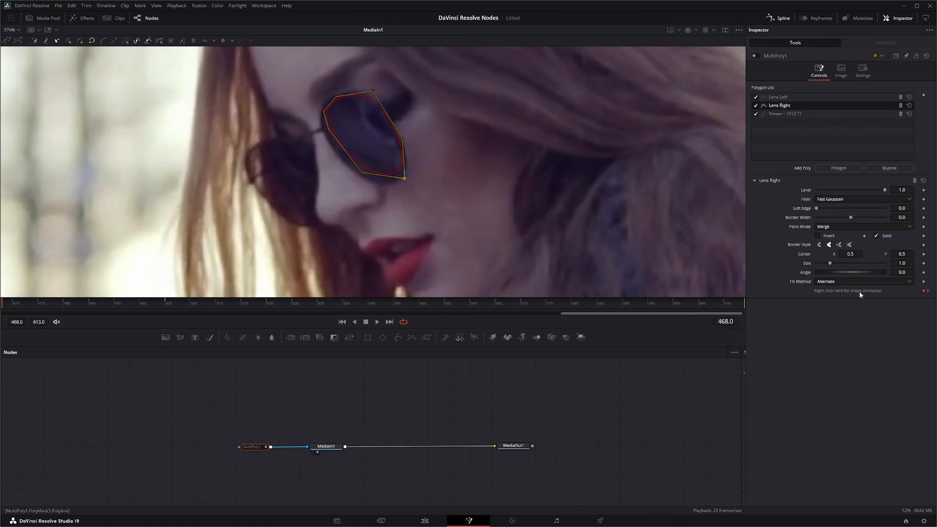
right_click(829, 290)
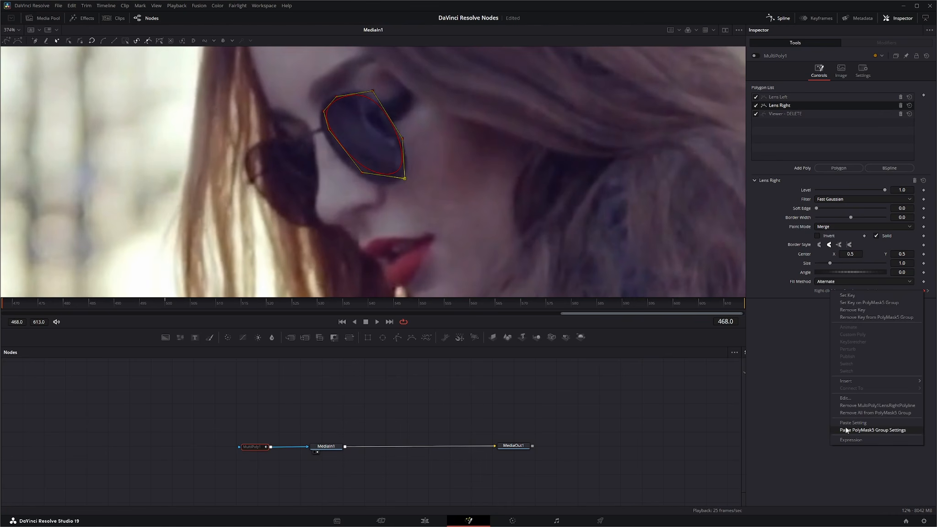
click(870, 413)
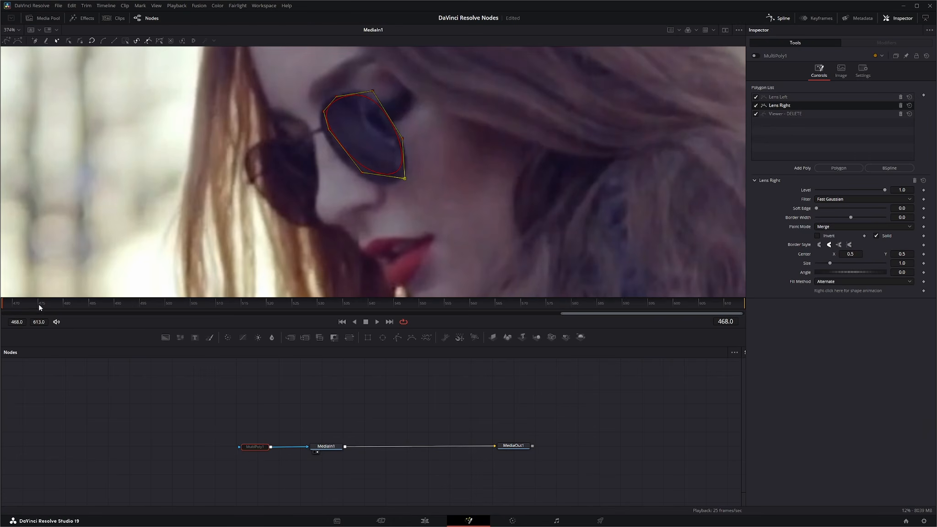
mouse_move(11, 305)
mouse_down()
mouse_move(194, 304)
mouse_move(1, 311)
mouse_up()
Adjust the control points of Lens Left at frame 468 so its curve fits the farther sunglasses lens more closely.
click(784, 97)
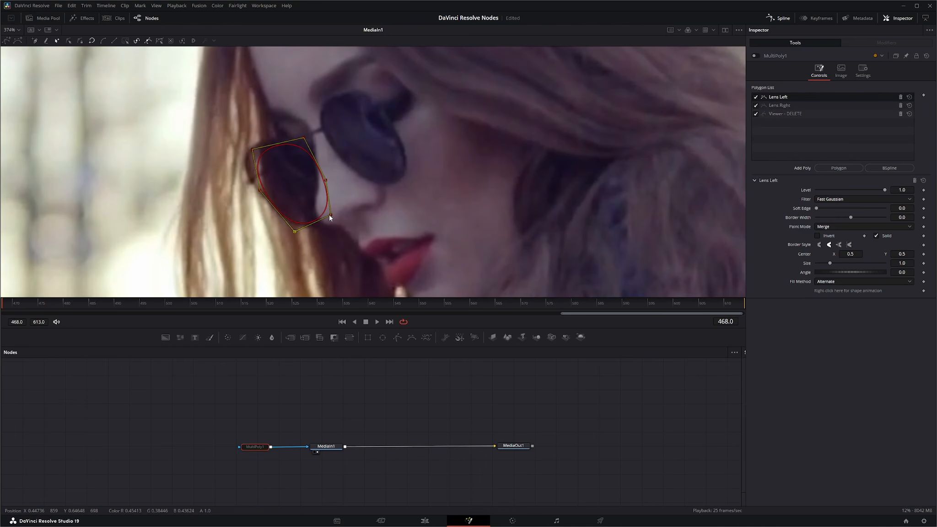
drag(330, 216, 334, 220)
drag(304, 137, 310, 124)
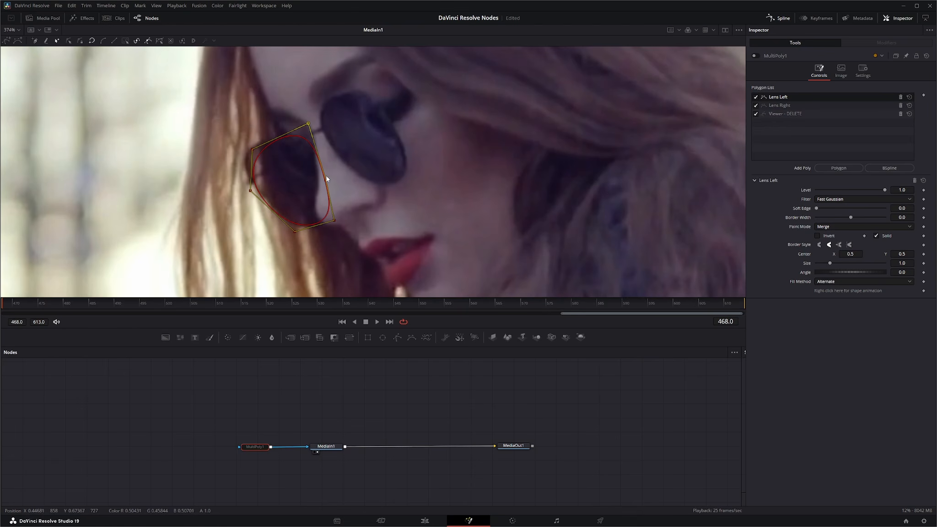
drag(325, 178, 328, 179)
drag(302, 225, 247, 142)
Add a polygon to MultiPoly1 and draw it as a closed twelve-point shape over the nose, along the farther lens edge.
click(842, 168)
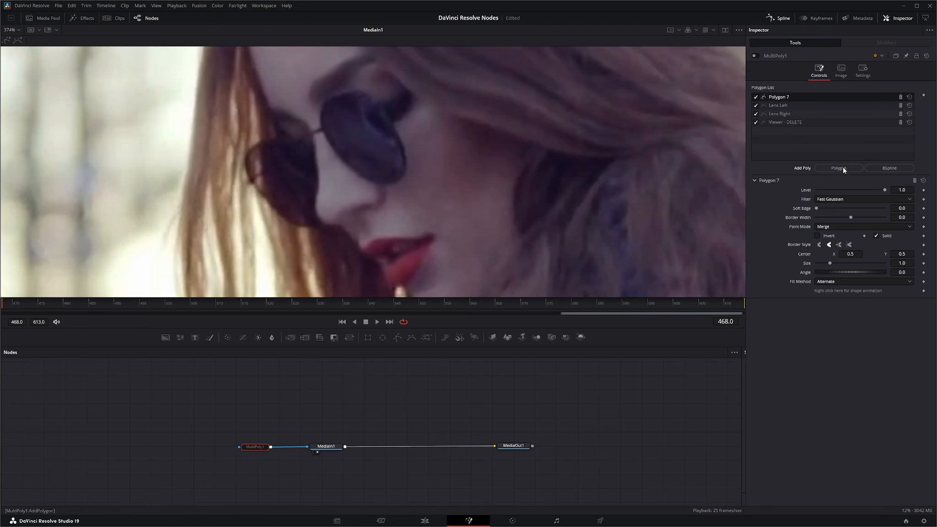
click(309, 126)
click(316, 148)
click(317, 162)
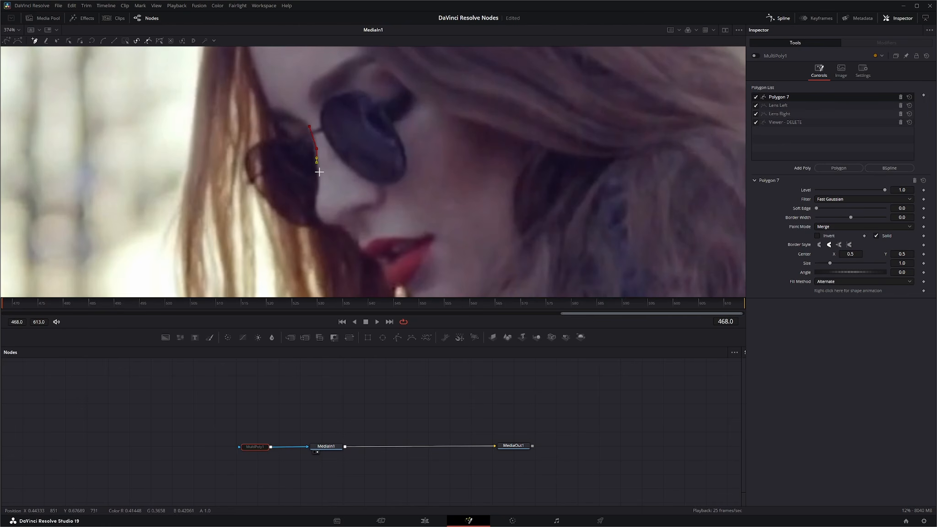
click(319, 171)
click(319, 192)
click(317, 204)
click(323, 221)
click(335, 224)
click(359, 219)
click(347, 187)
click(327, 157)
click(317, 126)
click(310, 126)
Smooth all points of the nose polygon and refine its edge along the farther lens.
drag(281, 108, 397, 255)
click(103, 40)
click(149, 41)
drag(320, 173, 320, 173)
click(322, 222)
click(316, 161)
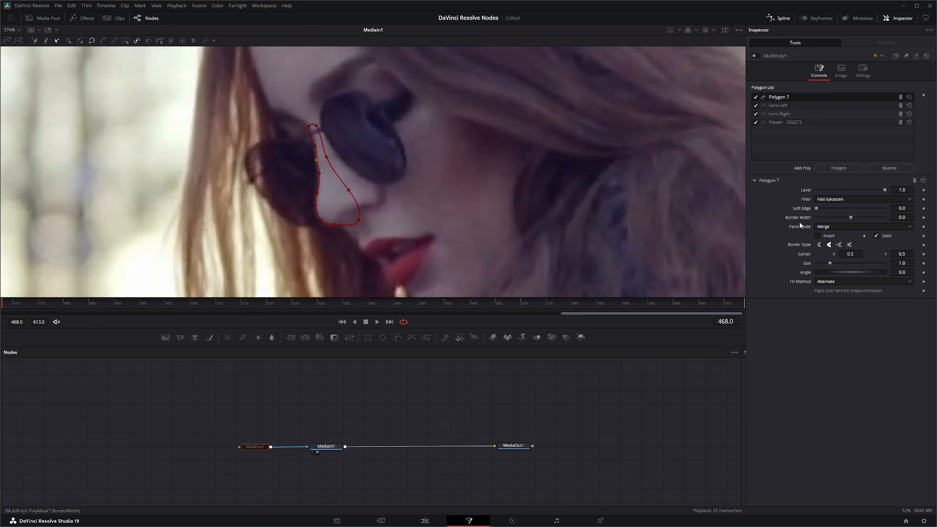
Re-enable the MultiPoly1 node with the empty Viewer - DELETE shape selected to view the masked image without outlines.
click(827, 229)
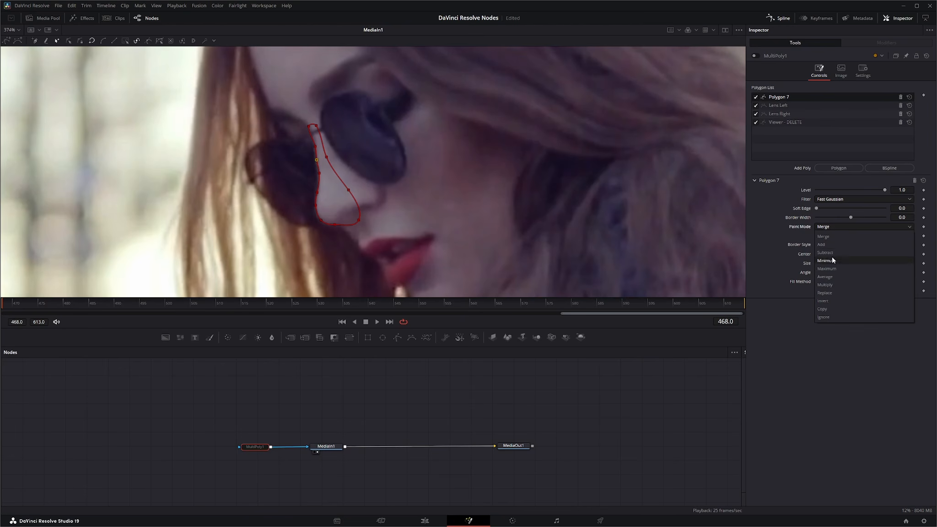
click(253, 447)
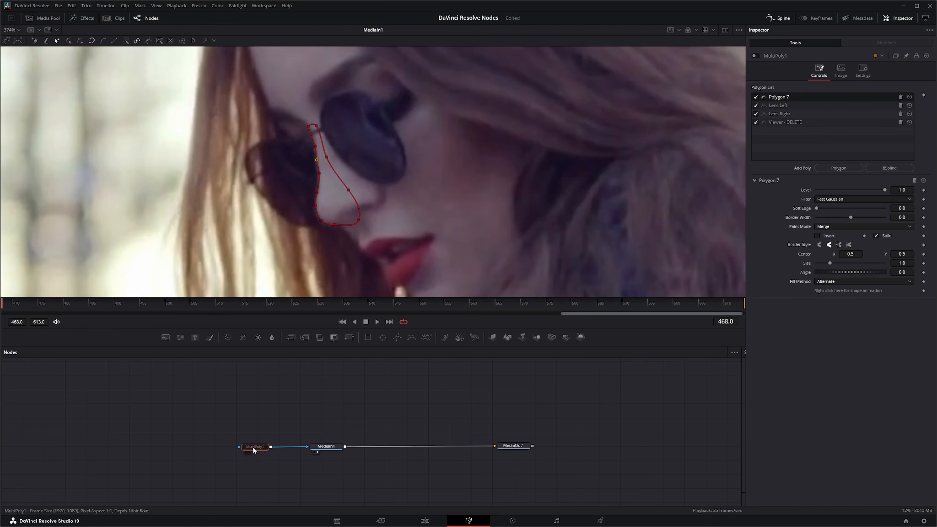
click(785, 122)
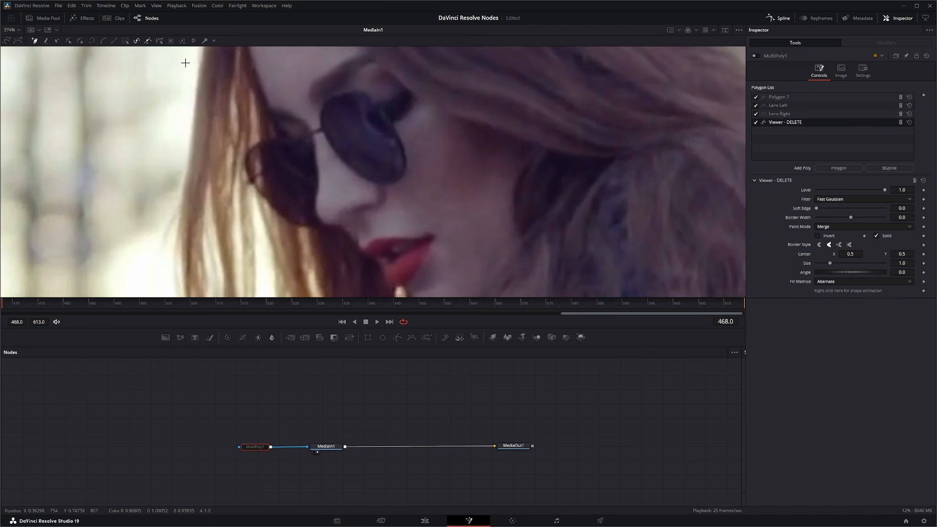
key(ctrl+p)
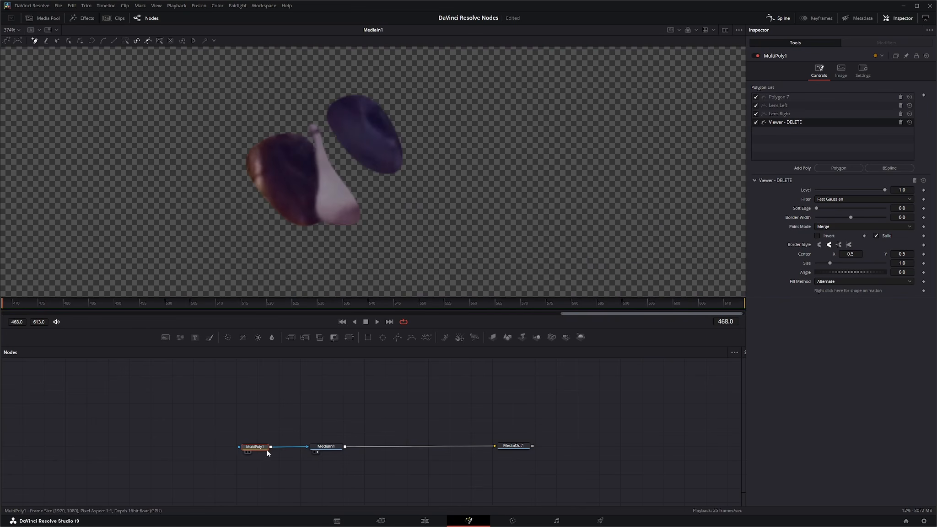
Rename the polygon over the nose as "Nose - HOLDOUT".
click(781, 97)
right_click(782, 99)
click(812, 116)
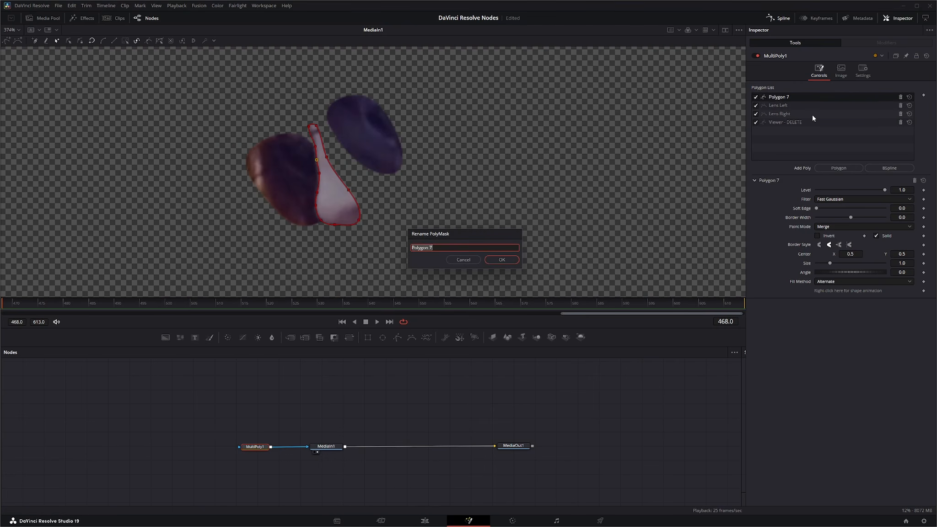
text(Nose - HOLDOUT)
key(Return)
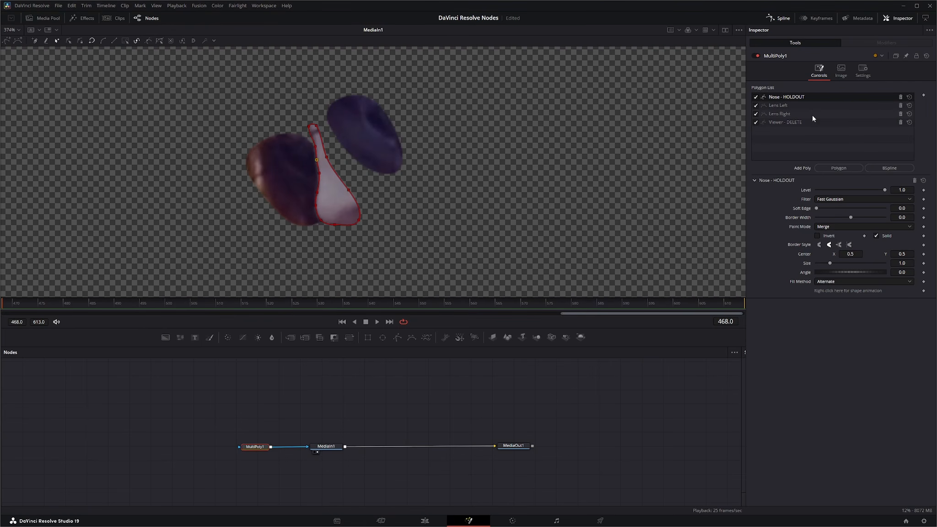
Set the paint mode of Nose - HOLDOUT to Subtract and view the result without mask outlines.
click(830, 227)
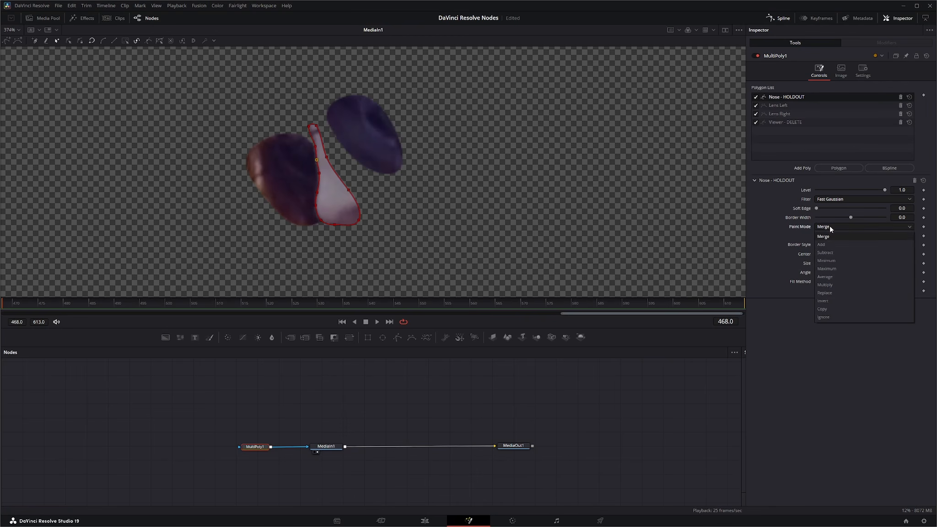
click(840, 253)
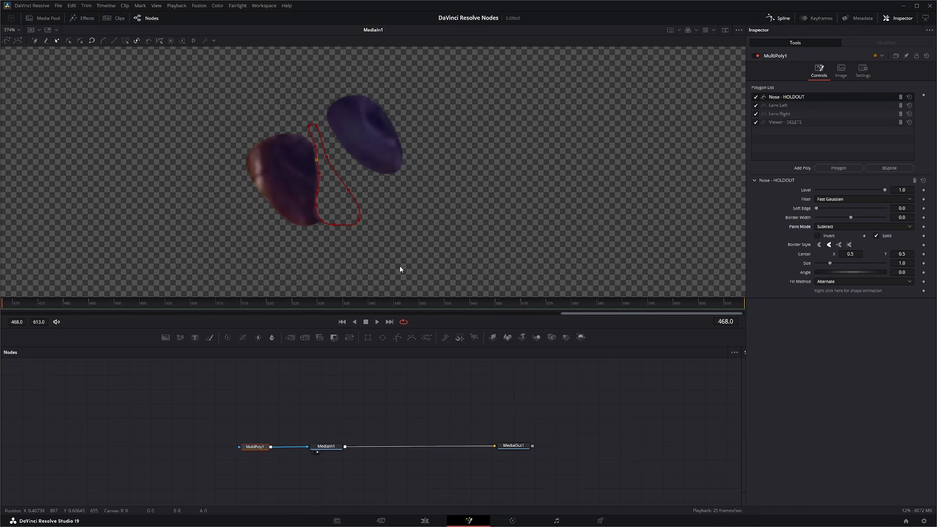
click(327, 448)
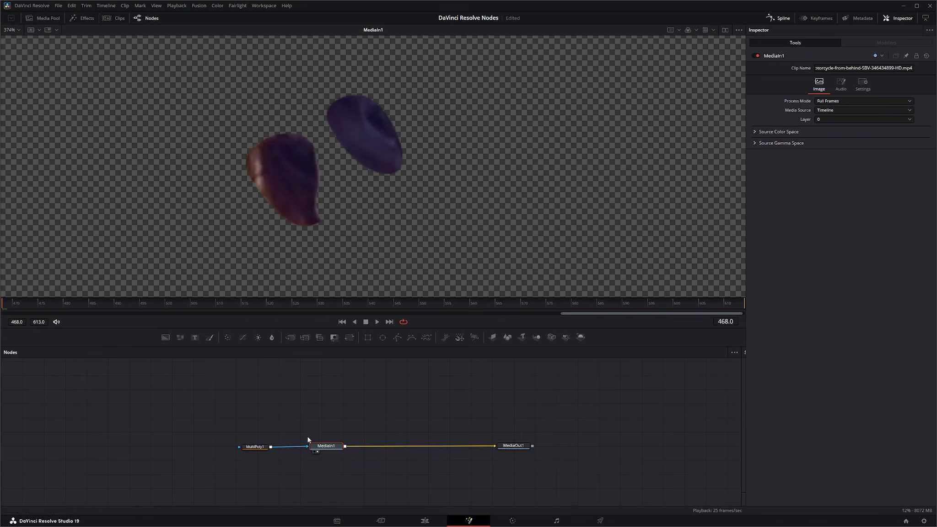
Disable the MultiPoly1 node with the Viewer - DELETE shape selected to show the whole image around the lips.
click(255, 446)
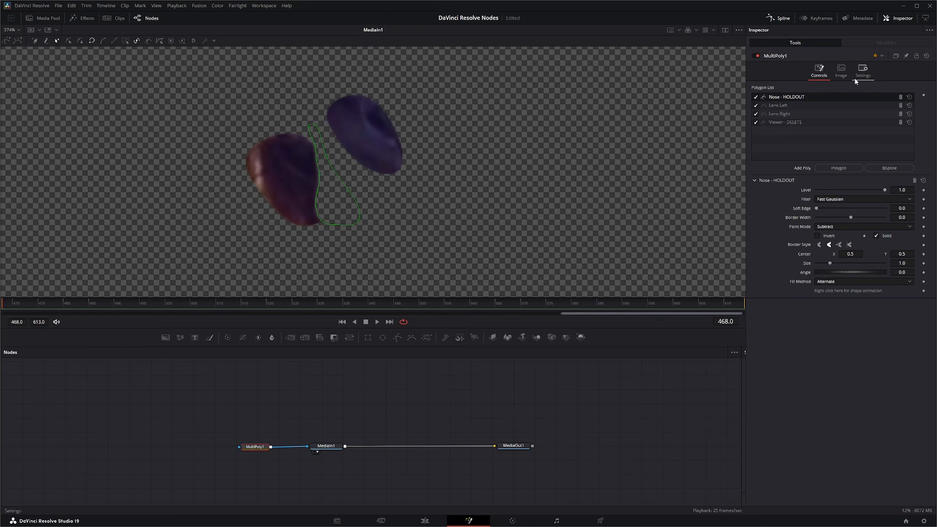
click(784, 121)
key(ctrl+p)
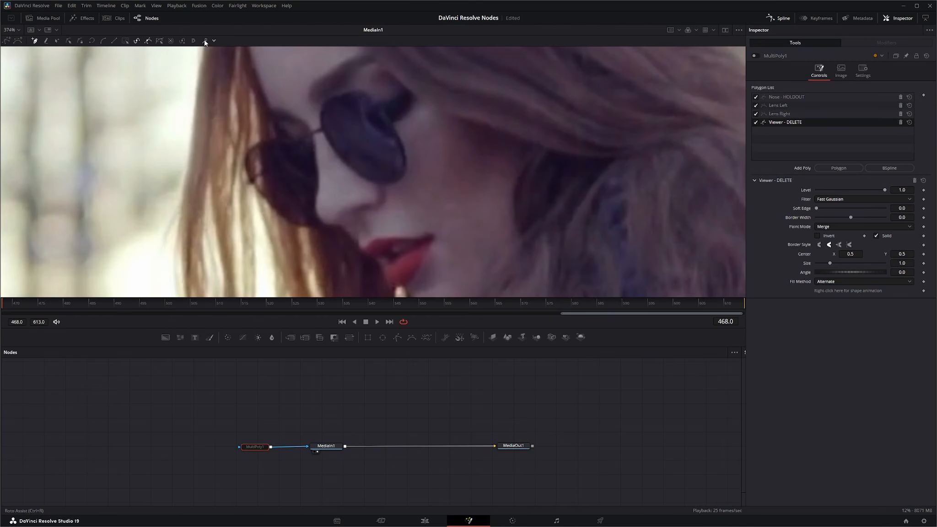
drag(487, 208, 454, 179)
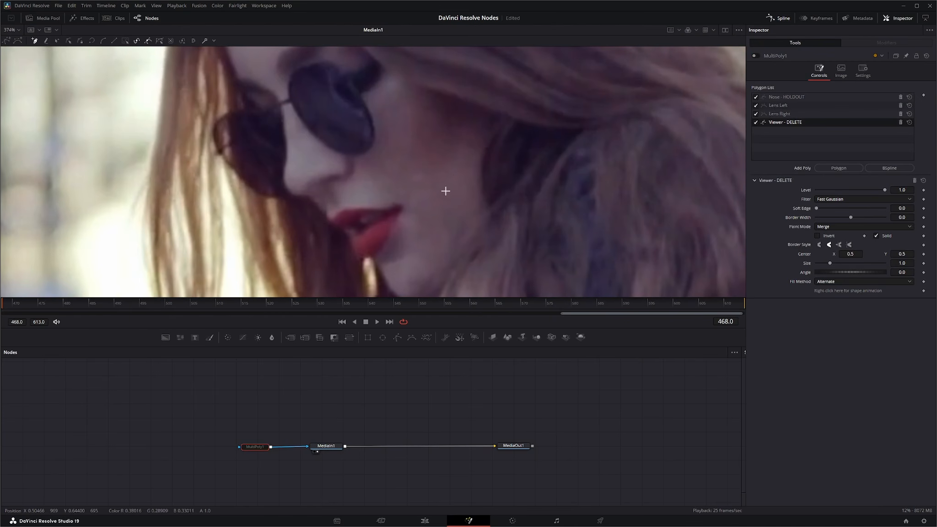
Add a BSpline to MultiPoly1 and draw it as a closed six-point shape around the lower lip.
click(780, 97)
click(890, 168)
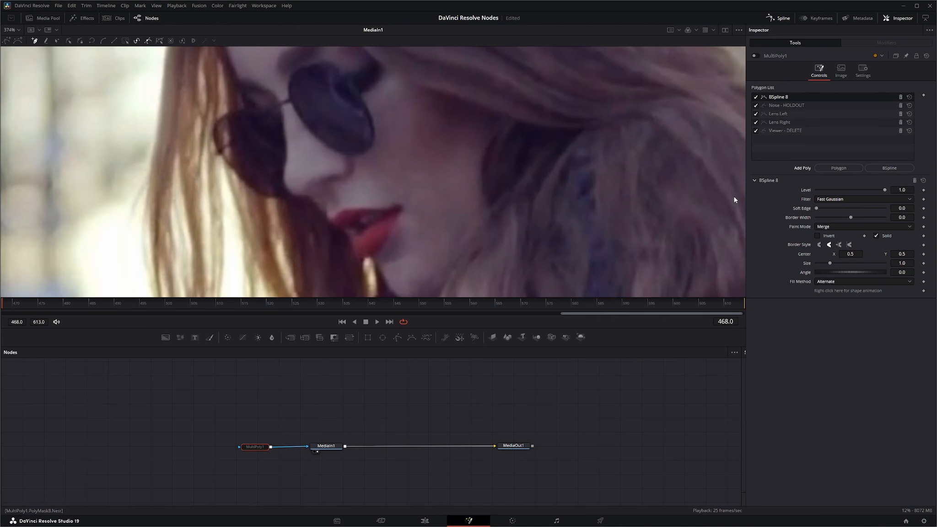
click(397, 214)
click(388, 234)
click(374, 252)
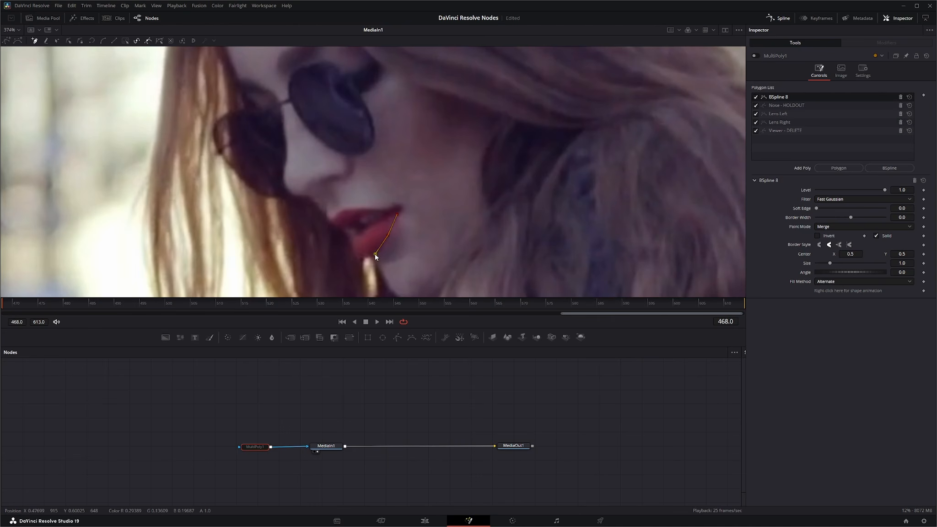
click(352, 251)
click(352, 238)
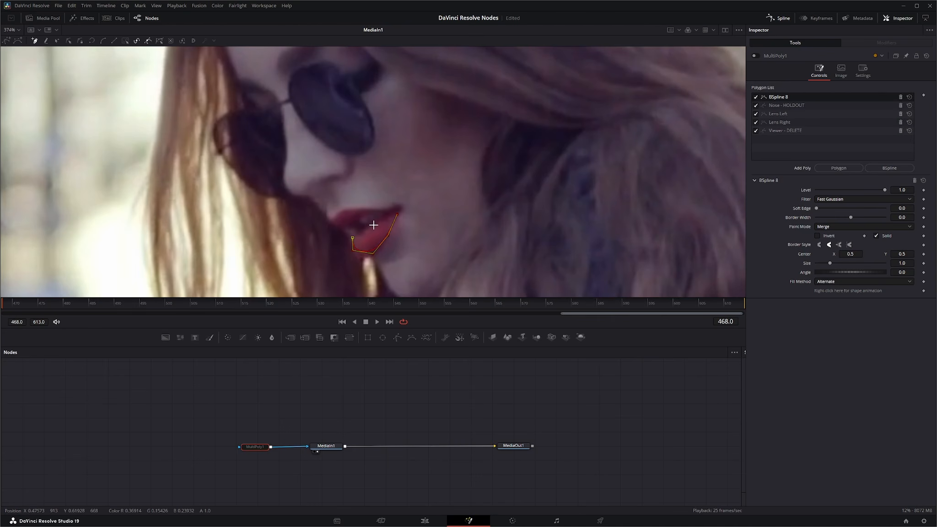
click(397, 214)
drag(397, 214, 401, 211)
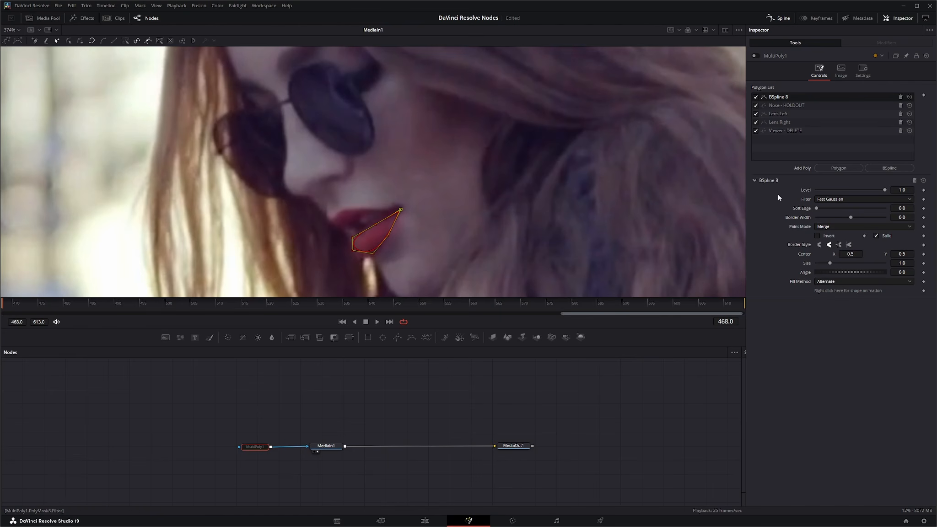
Rename the BSpline around the lower lip as "Lips Bottom".
right_click(781, 96)
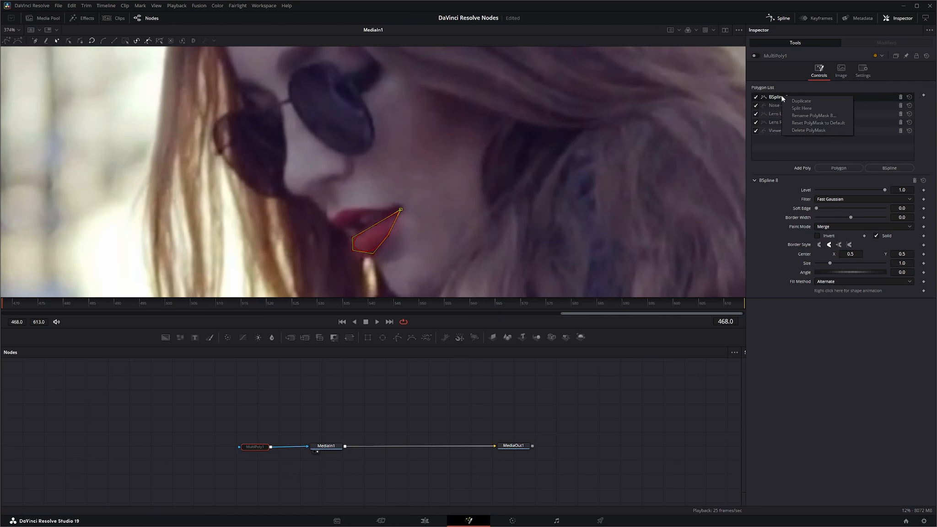
click(818, 116)
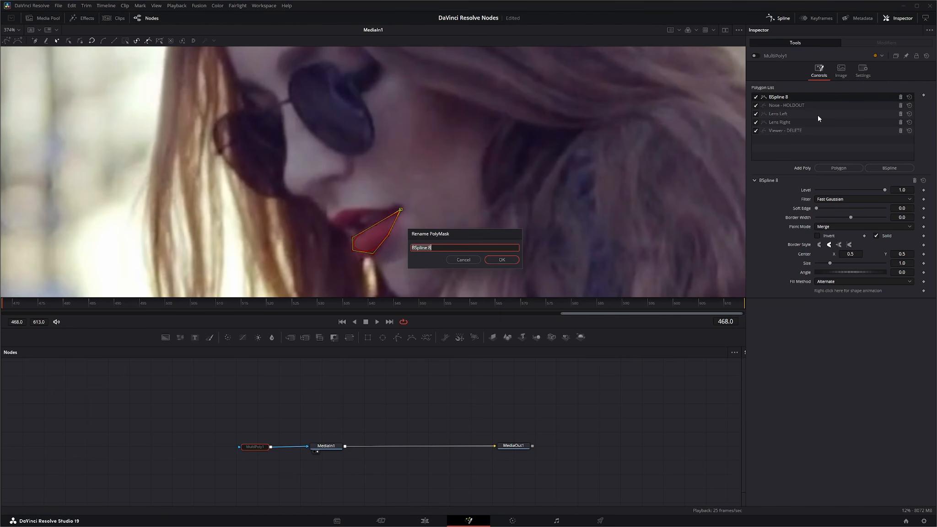
text(Lips Bottom)
key(Return)
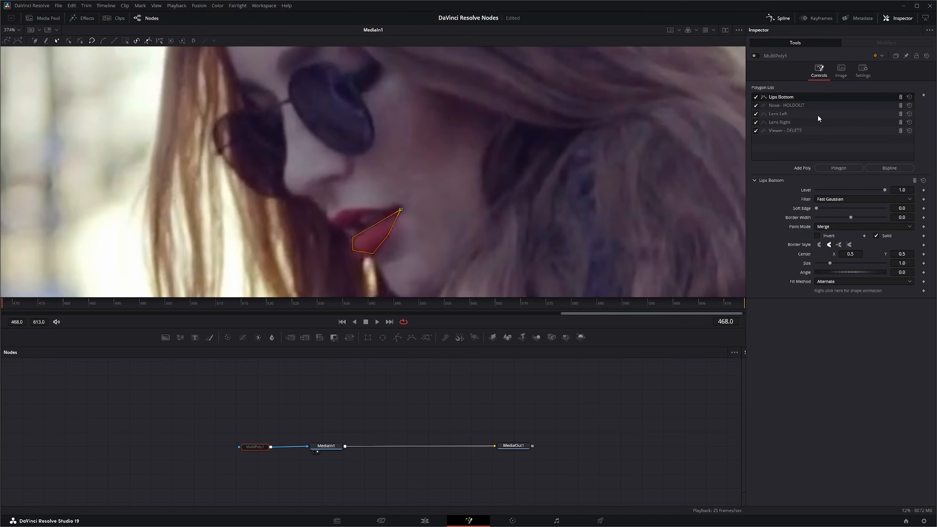
Duplicate the Lips Bottom shape and rename the copy as "Lips Top".
right_click(781, 97)
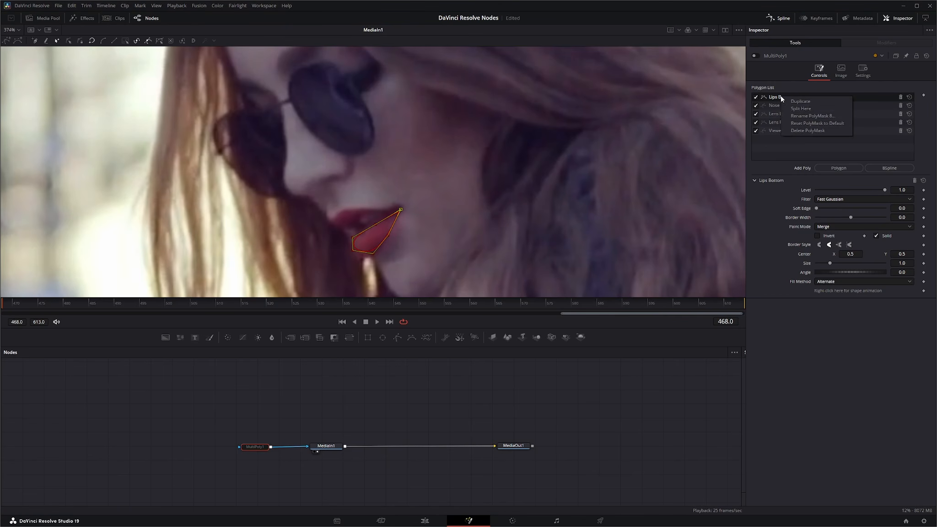
click(809, 102)
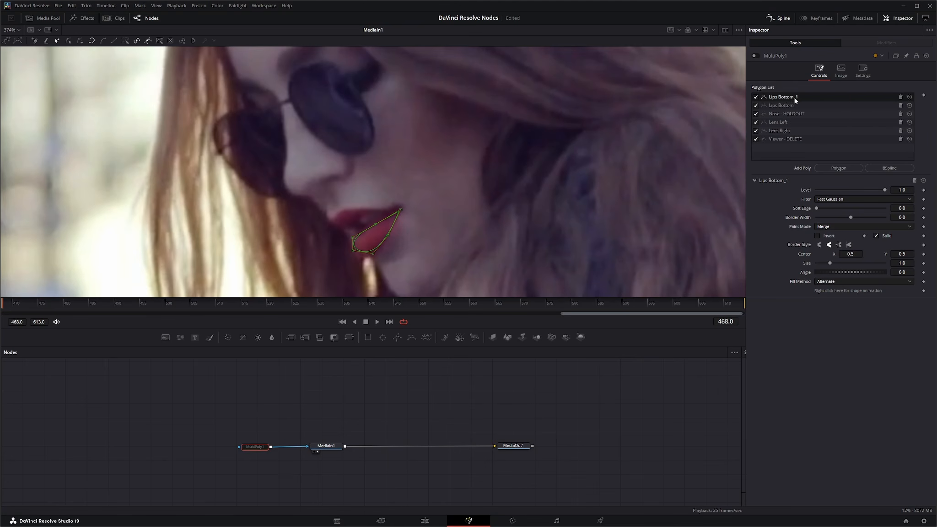
key(F2)
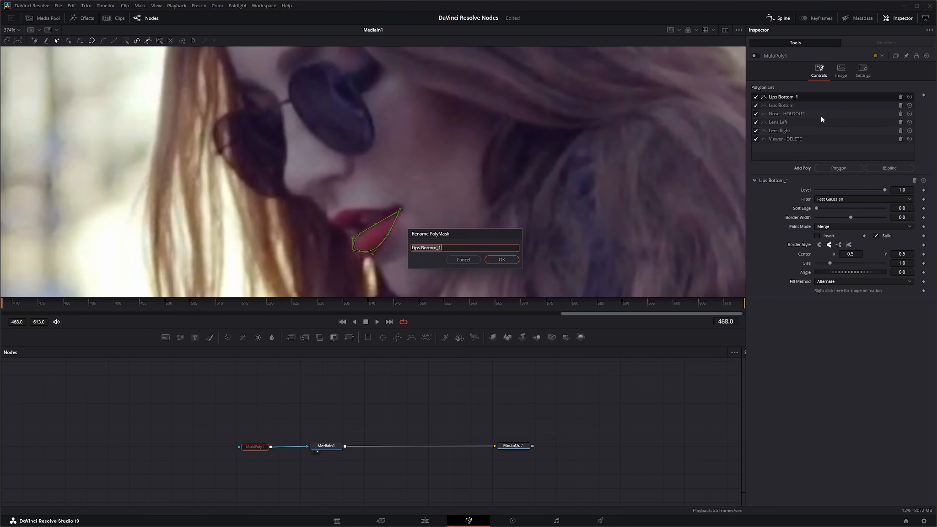
text(Lips Top)
key(Return)
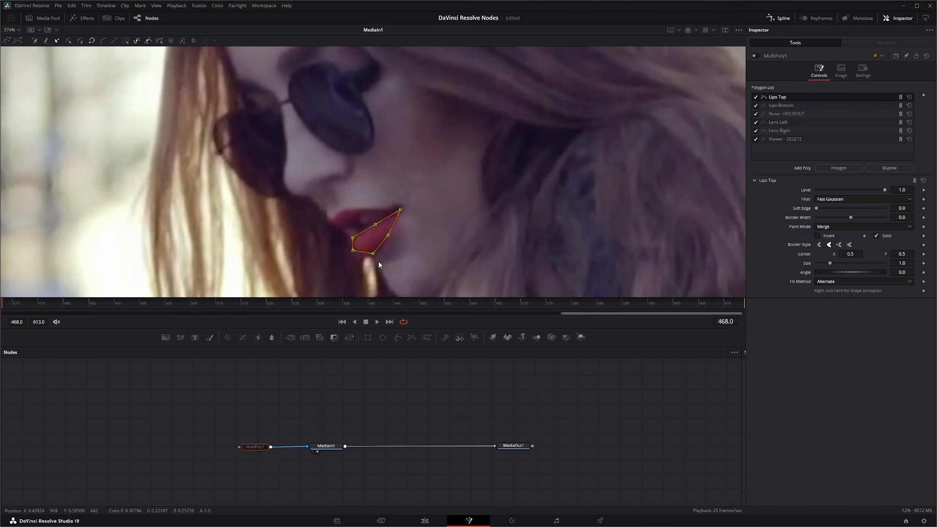
Move the Lips Top shape up and reshape its control points around the upper lip.
drag(388, 235, 377, 189)
click(387, 205)
drag(378, 188, 356, 207)
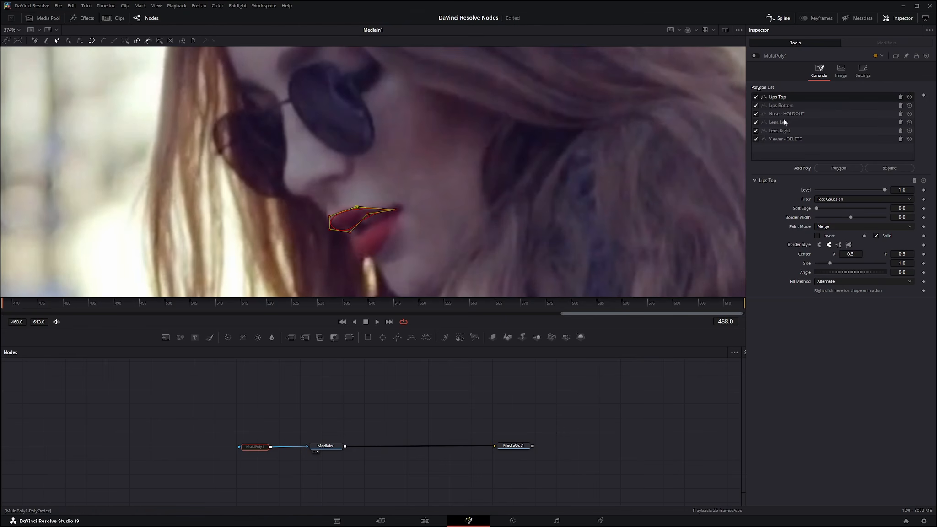
Rename the MultiPoly1 node as "GlassesMask" and move it farther from MediaIn1 in the node graph.
click(778, 105)
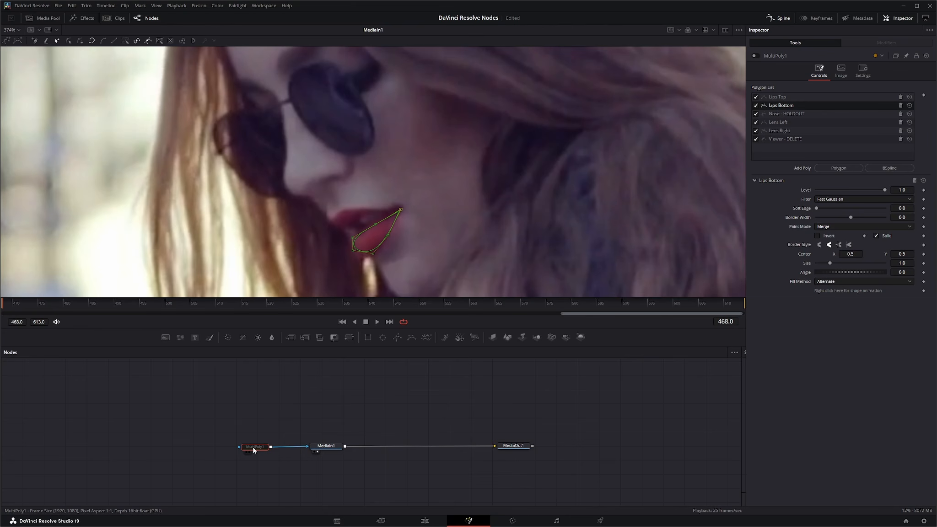
key(F2)
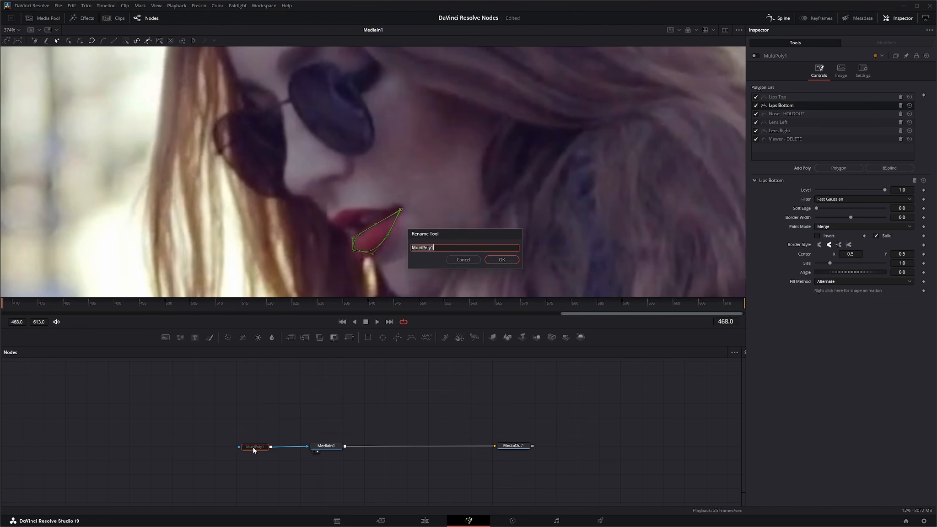
text(Glasses Mask)
key(Return)
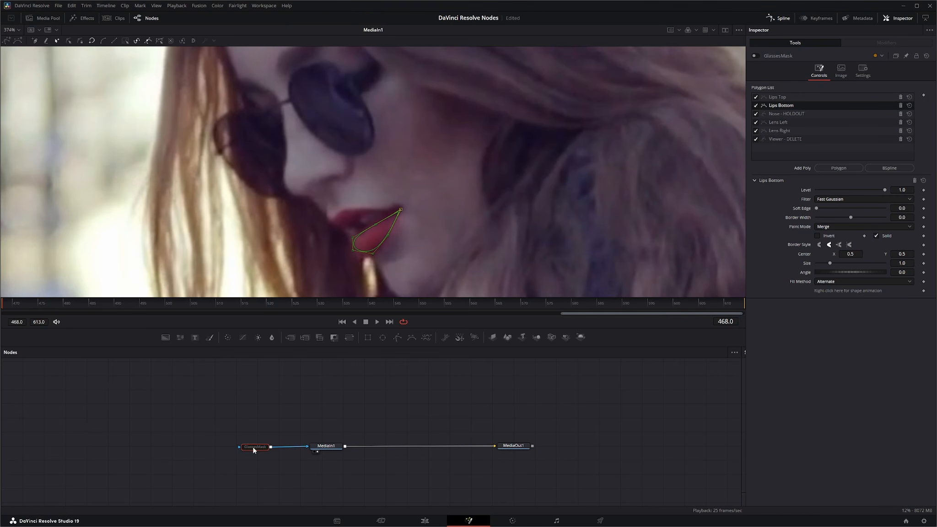
drag(252, 446, 228, 448)
Split the GlassesMask polygon list at Lips Bottom into a second node and move GlassesMask away from it.
right_click(778, 104)
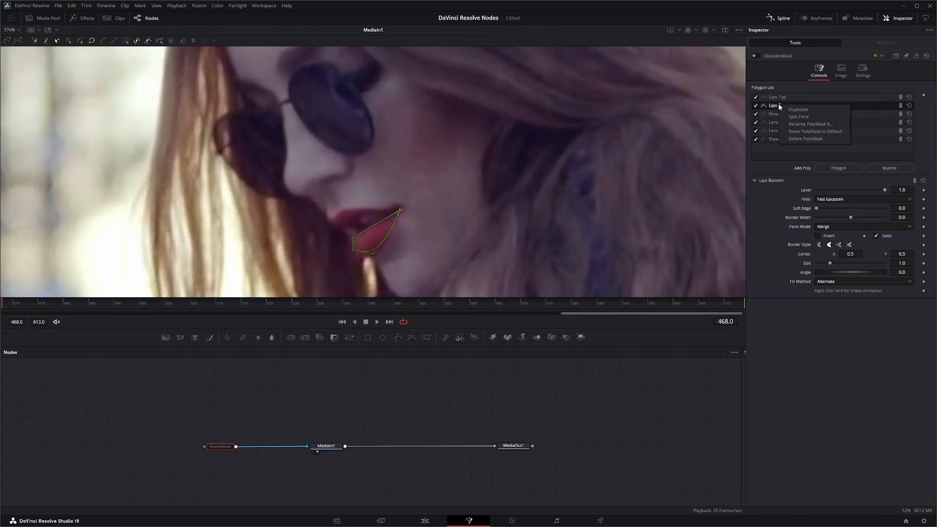
click(802, 118)
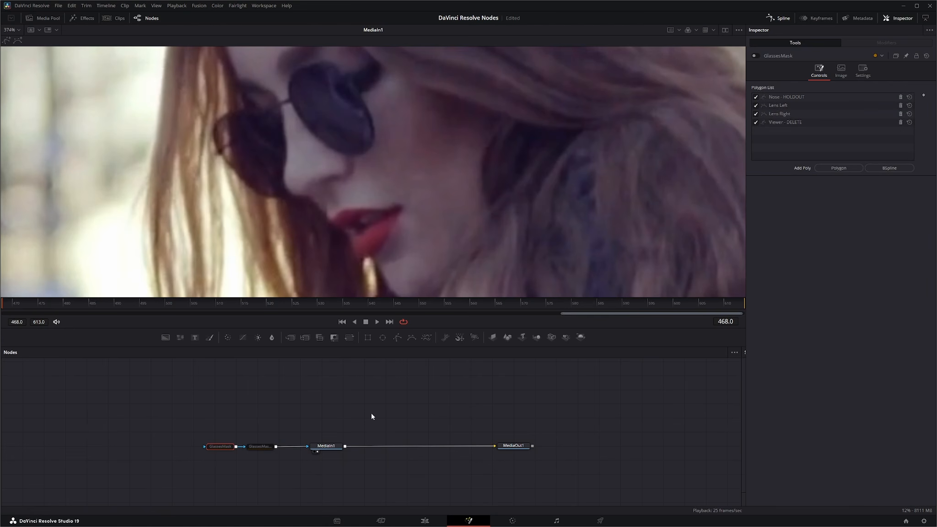
drag(224, 449, 217, 450)
Compare the polygon lists of the lips mask node and the GlassesMask node.
click(259, 446)
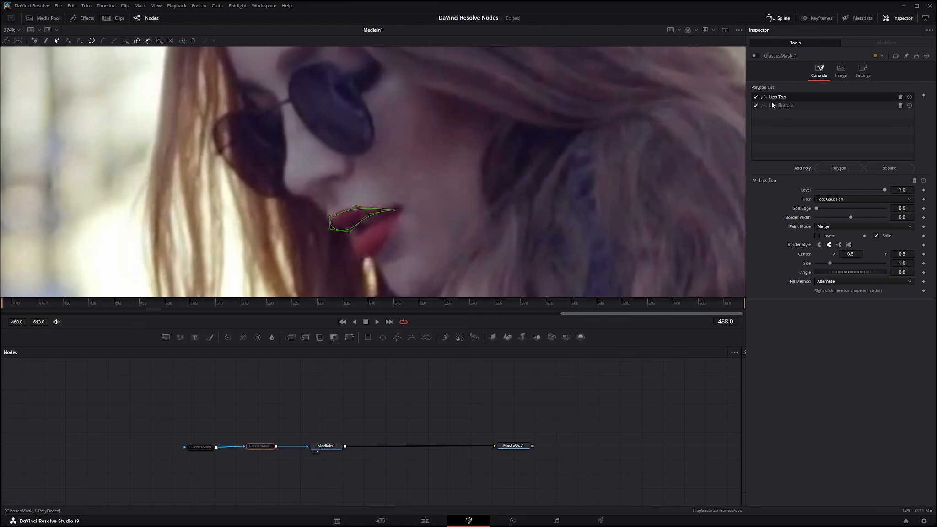
click(197, 447)
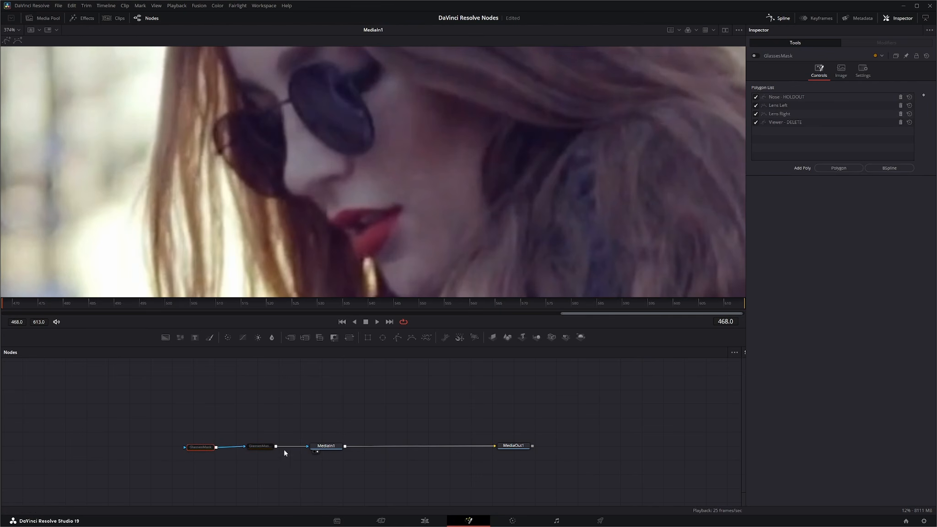
click(259, 445)
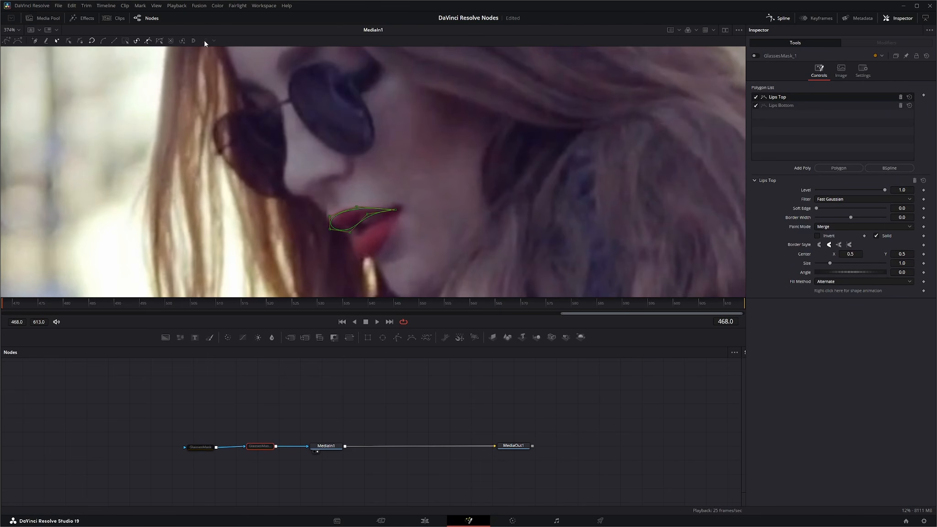
click(202, 449)
With Viewer - DELETE selected, toggle GlassesMask on and off to check the lens masks against the full image.
click(785, 122)
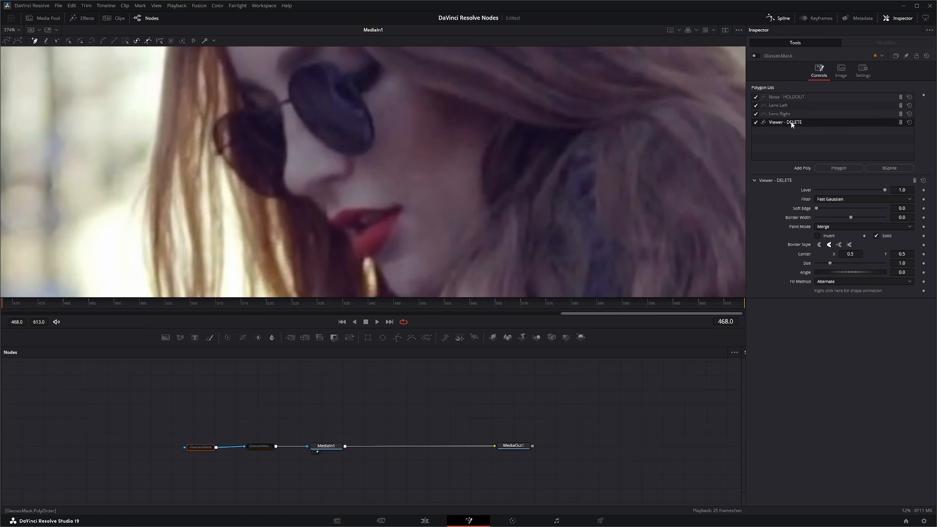
key(ctrl+p)
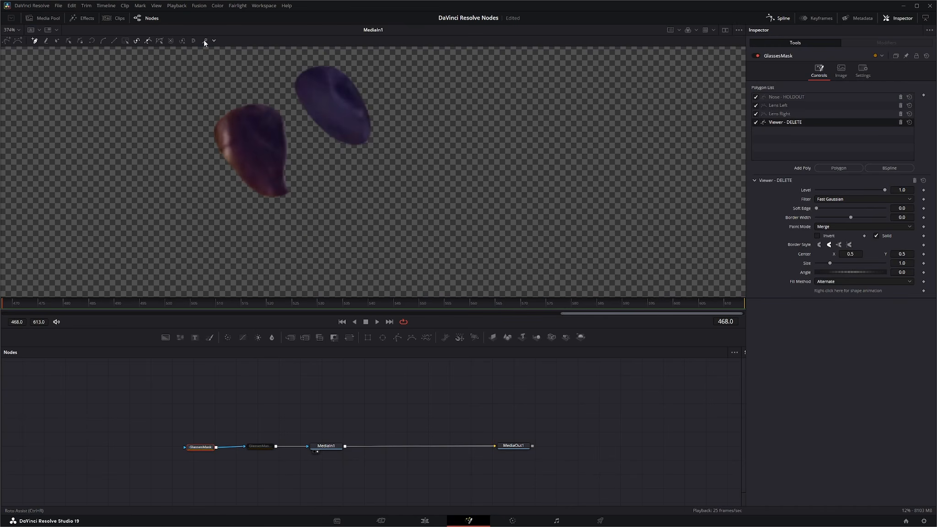
key(ctrl+p)
key(ctrl+p)
click(259, 446)
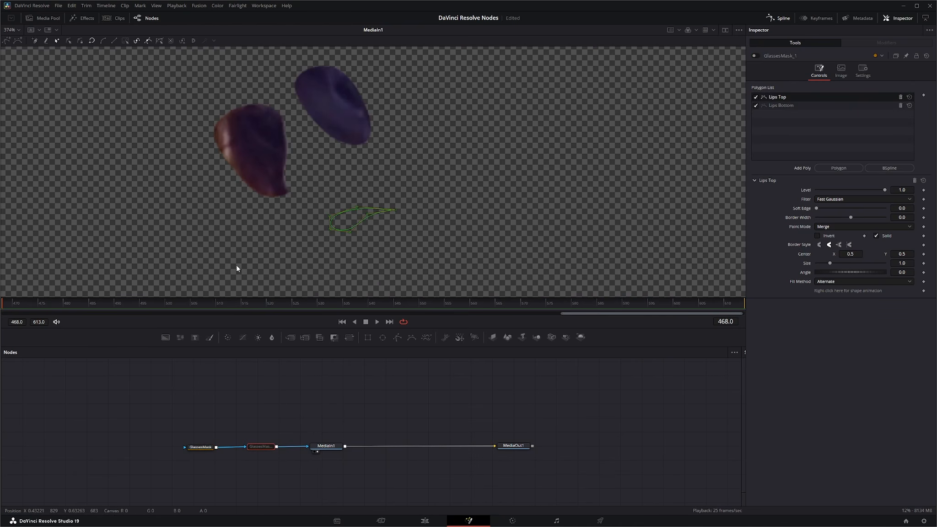
click(202, 447)
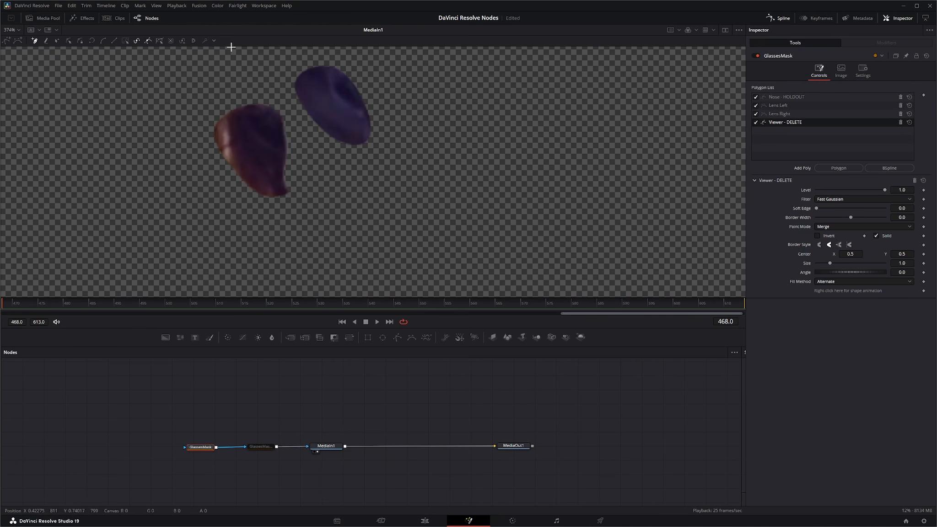
key(ctrl+p)
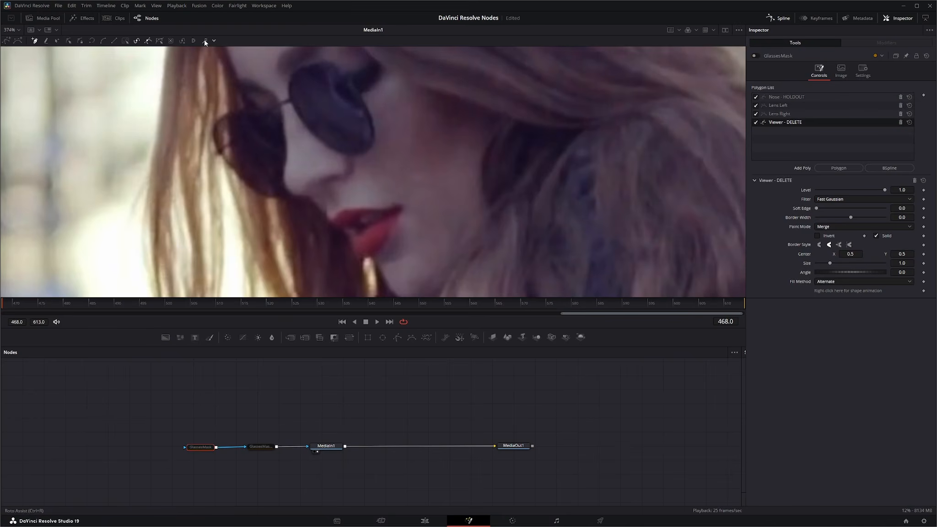
click(259, 447)
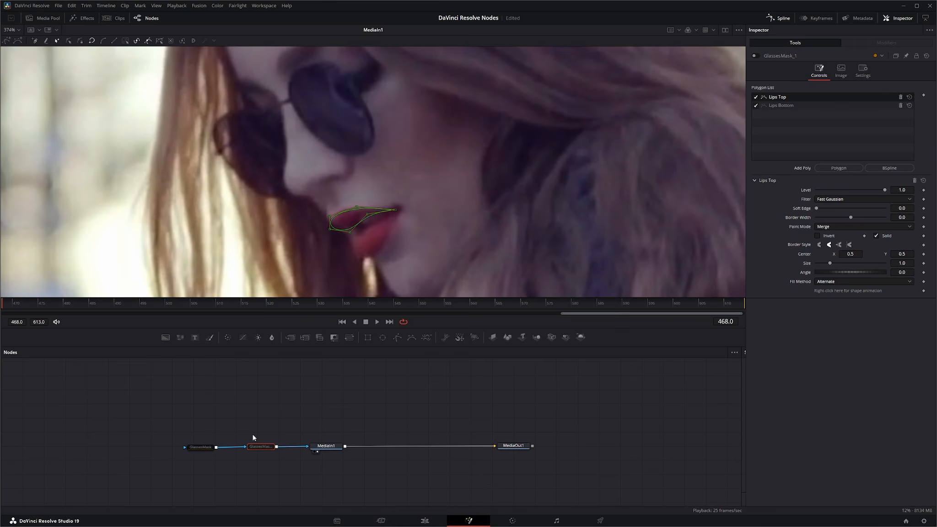
Undo the split so that all shapes are back in a single GlassesMask node.
key(ctrl+z)
key(ctrl+z)
key(ctrl+z)
key(ctrl+z)
key(ctrl+z)
key(ctrl+z)
key(ctrl+z)
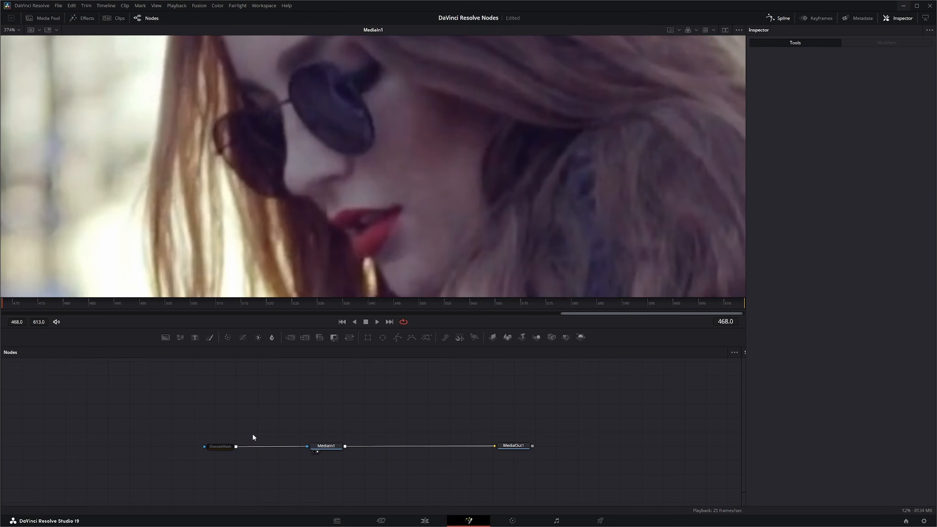
Select the Viewer - DELETE shape in GlassesMask and enable the node.
click(221, 446)
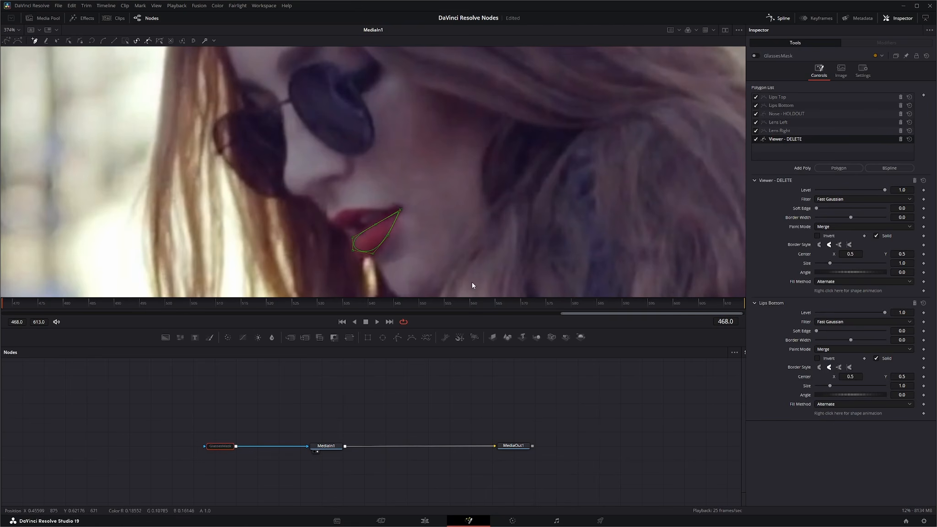
click(785, 104)
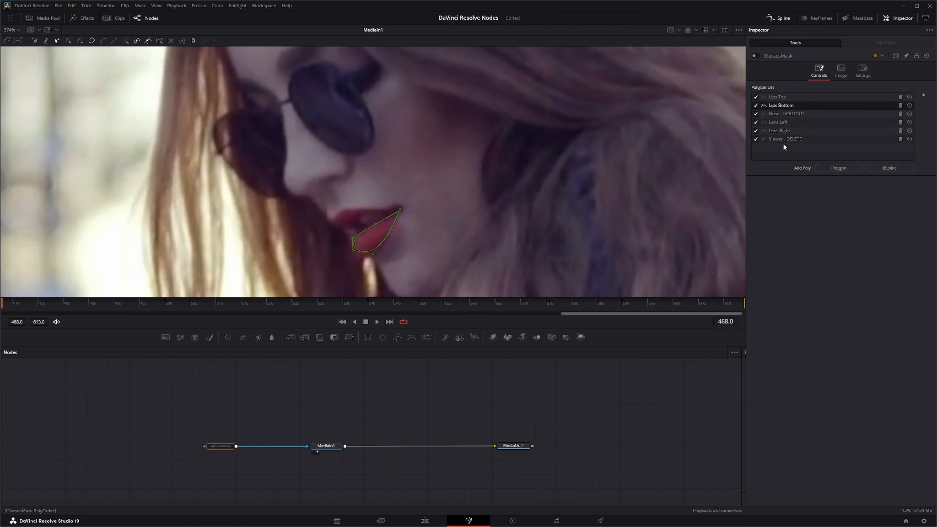
click(784, 139)
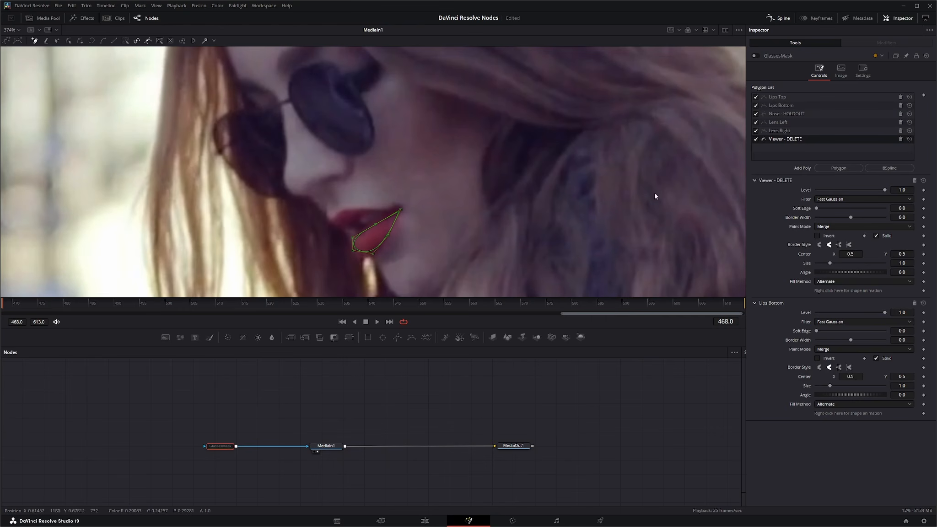
key(ctrl+p)
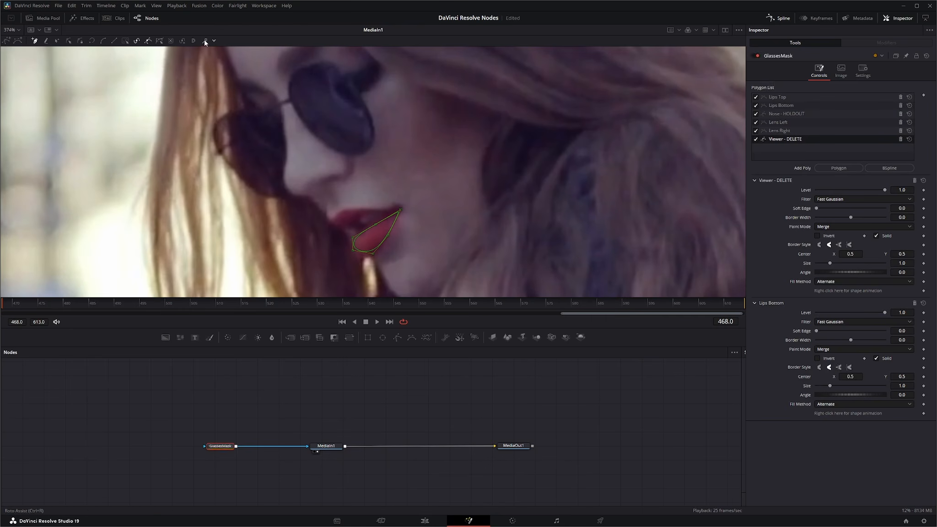
Split the enabled GlassesMask node at Lips Bottom and move GlassesMask away from the new lips node.
click(774, 105)
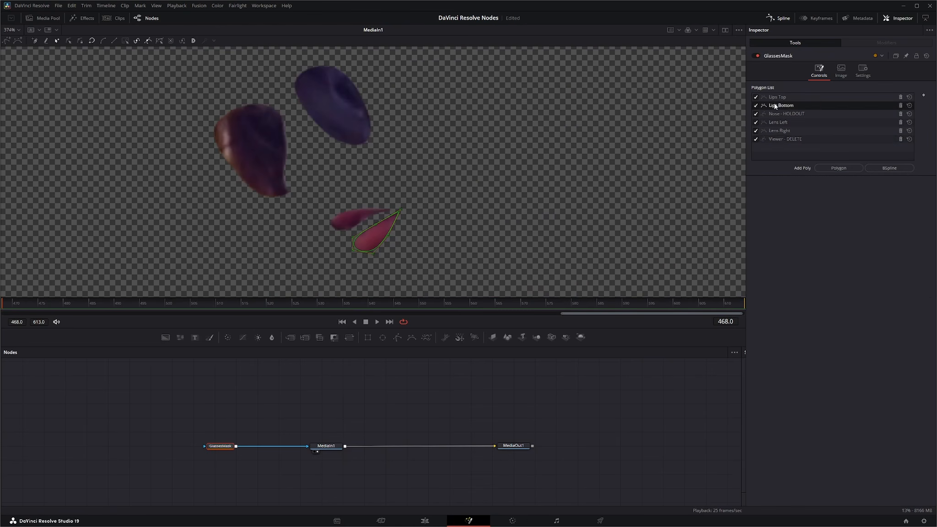
right_click(774, 106)
click(794, 116)
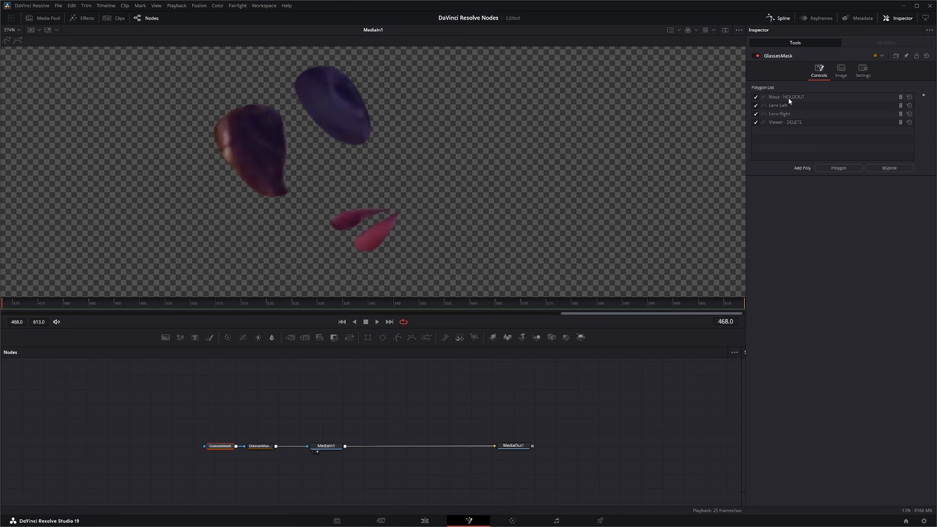
drag(222, 446, 194, 447)
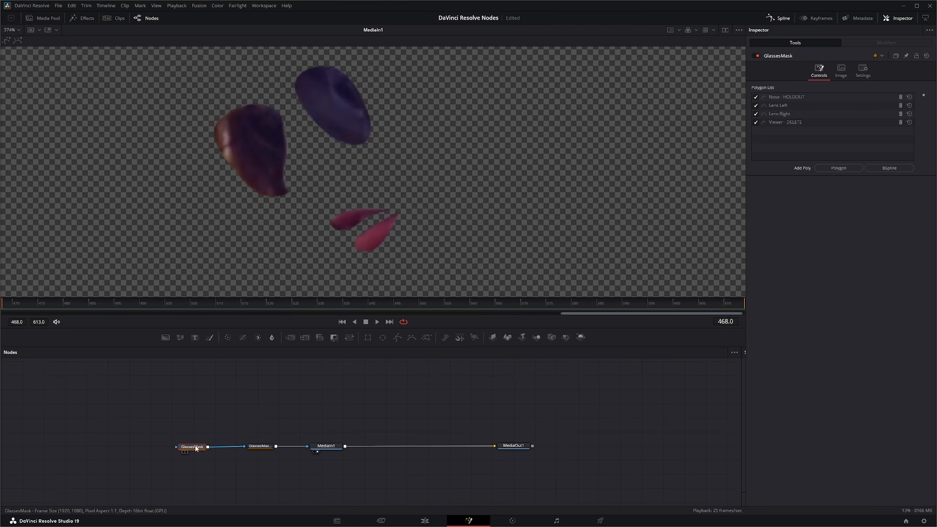
Add an empty polygon to the split-off lips mask node and disable that node.
click(259, 450)
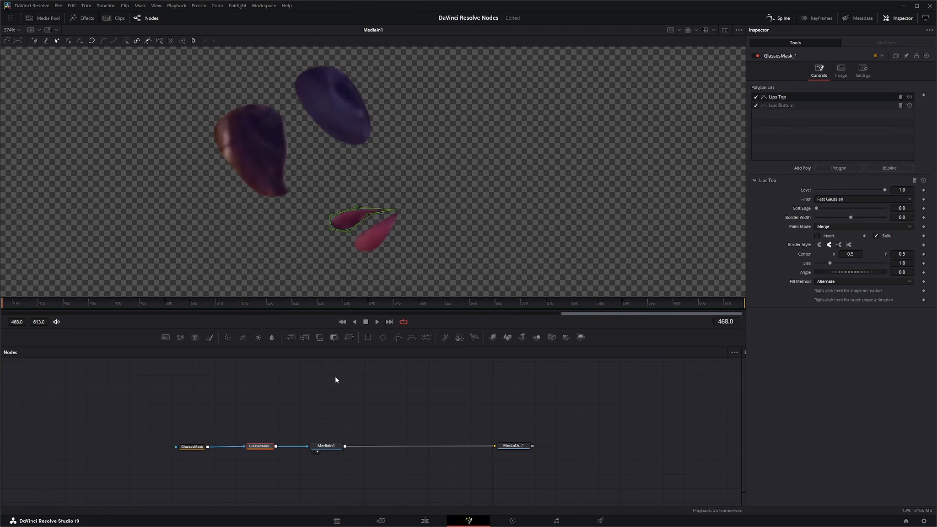
click(193, 446)
click(261, 448)
click(843, 169)
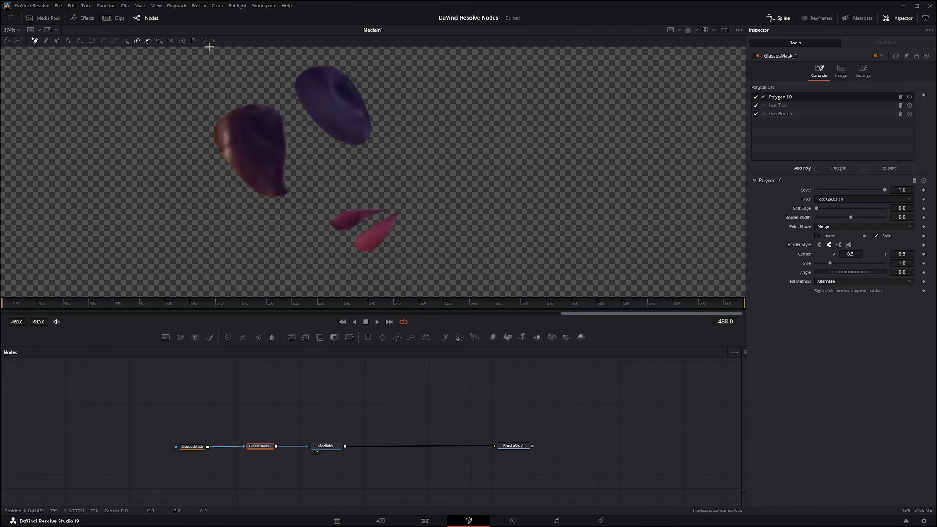
key(ctrl+p)
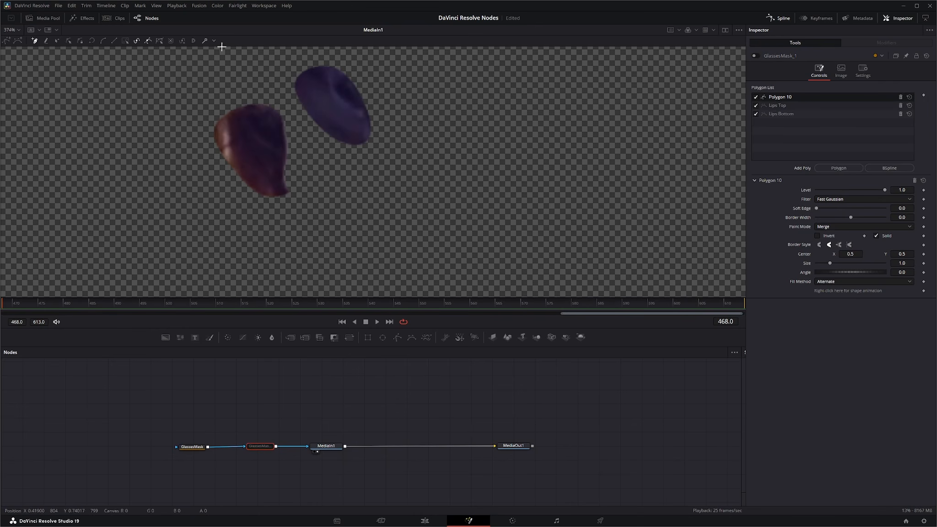
Rename the new polygon as "Viewer DELETE" and move it below Lips Bottom in the polygon list.
right_click(780, 98)
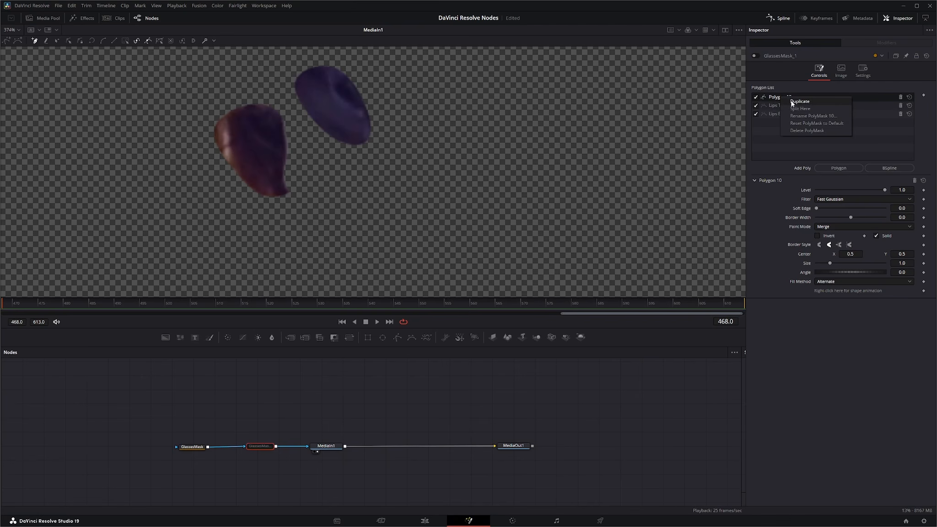
click(817, 115)
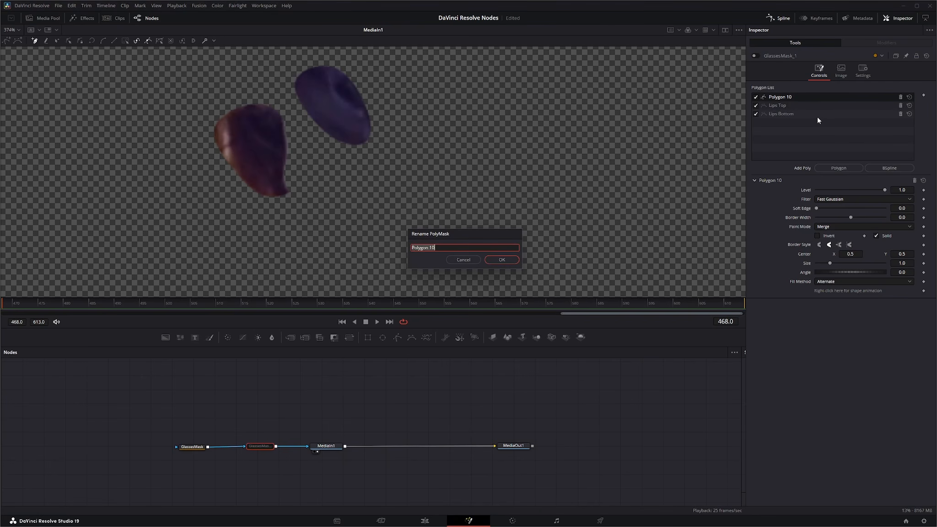
text(Viewer DELETE)
key(Return)
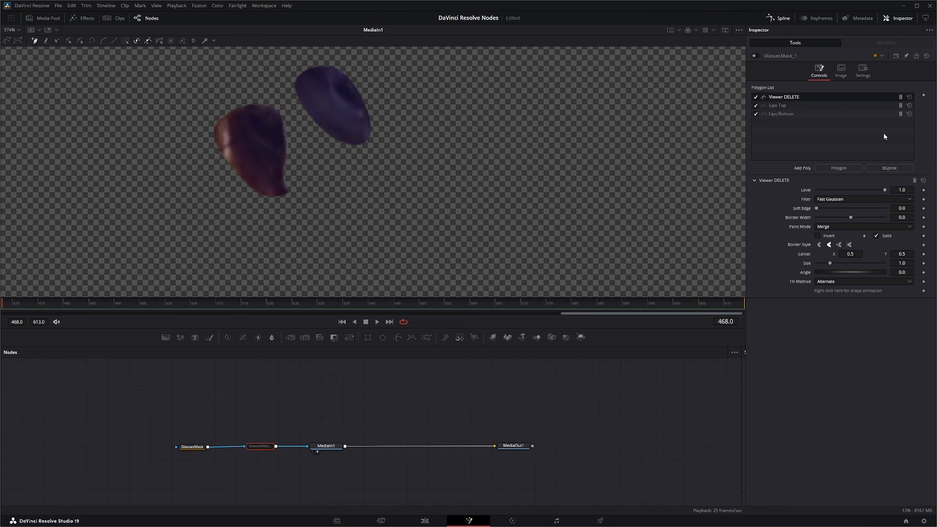
drag(795, 99, 797, 123)
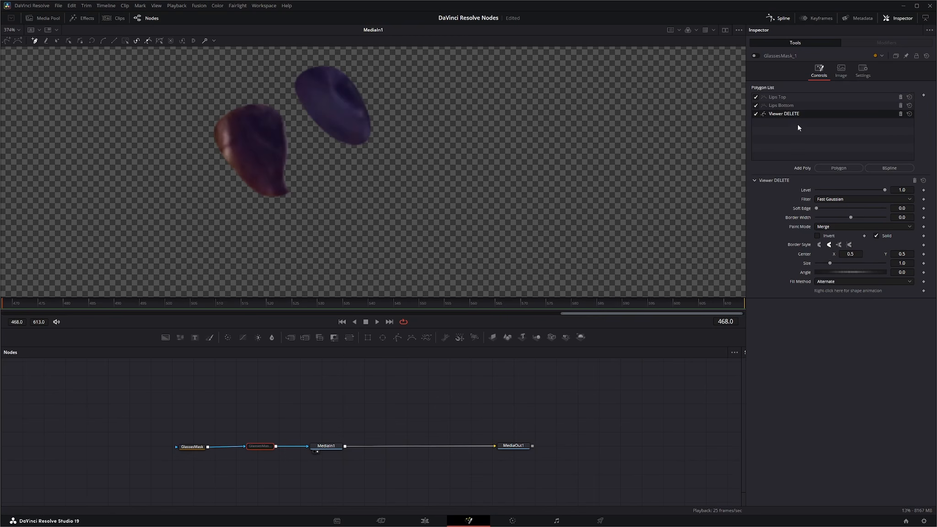
Select the Viewer - DELETE shape in GlassesMask and disable the node.
click(192, 447)
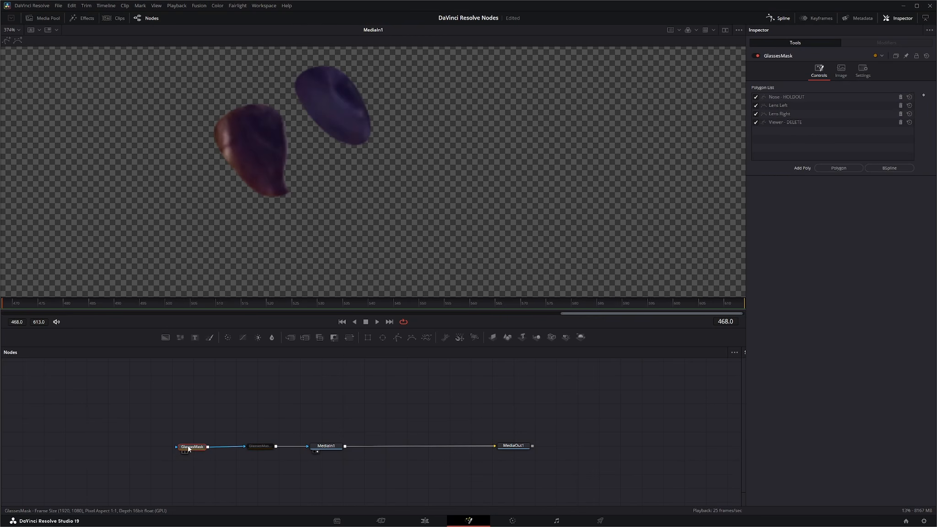
click(794, 124)
key(ctrl+p)
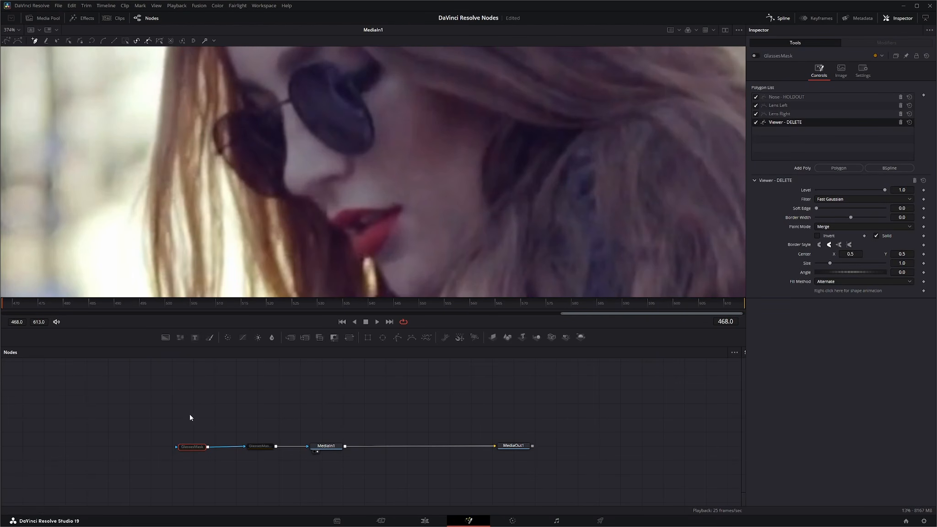
Toggle GlassesMask on and off to check the lens masks, and return to the lips mask node.
click(268, 447)
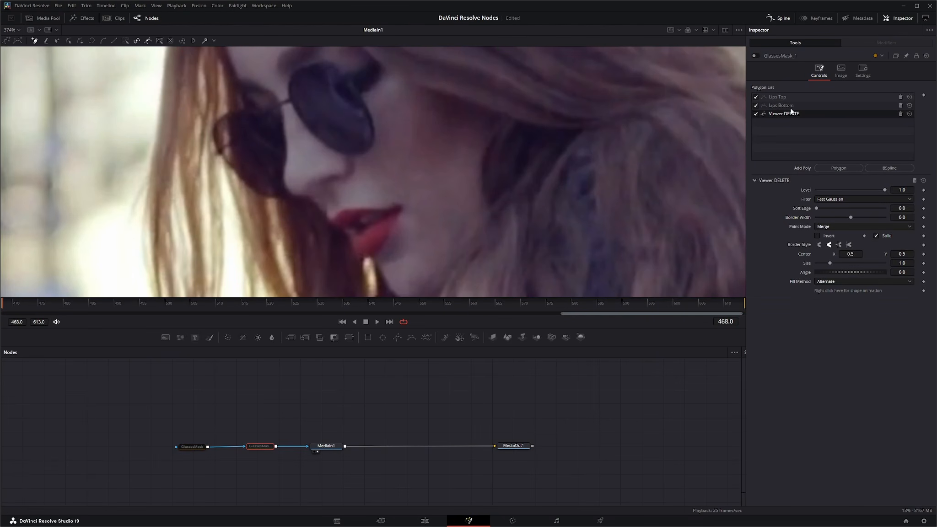
click(193, 447)
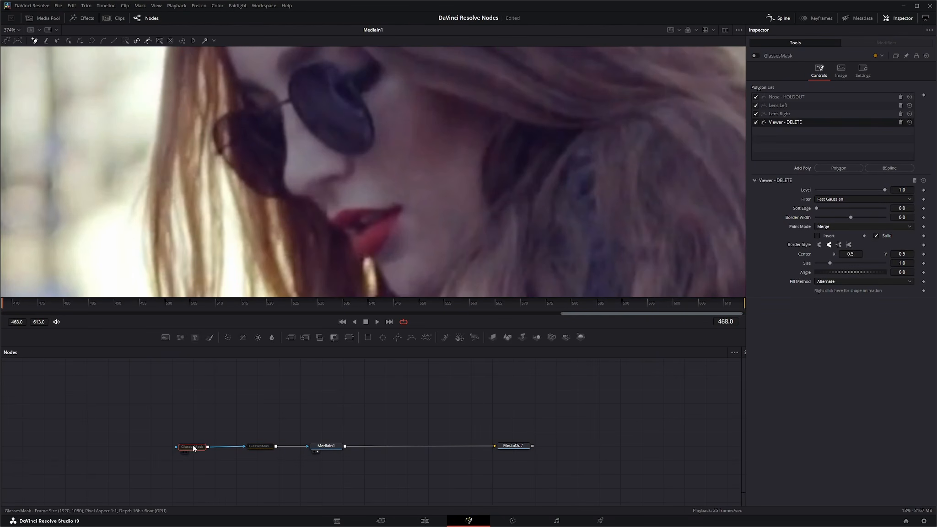
key(ctrl+p)
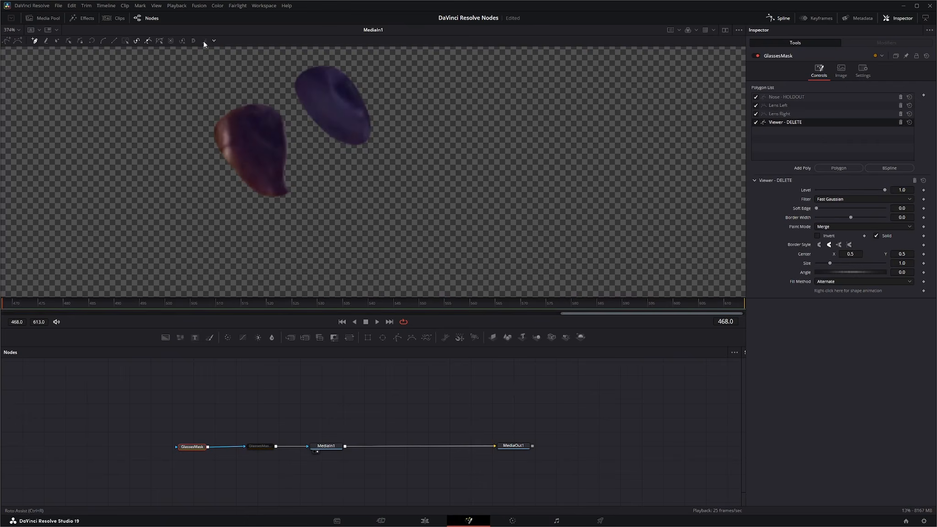
key(ctrl+p)
click(263, 447)
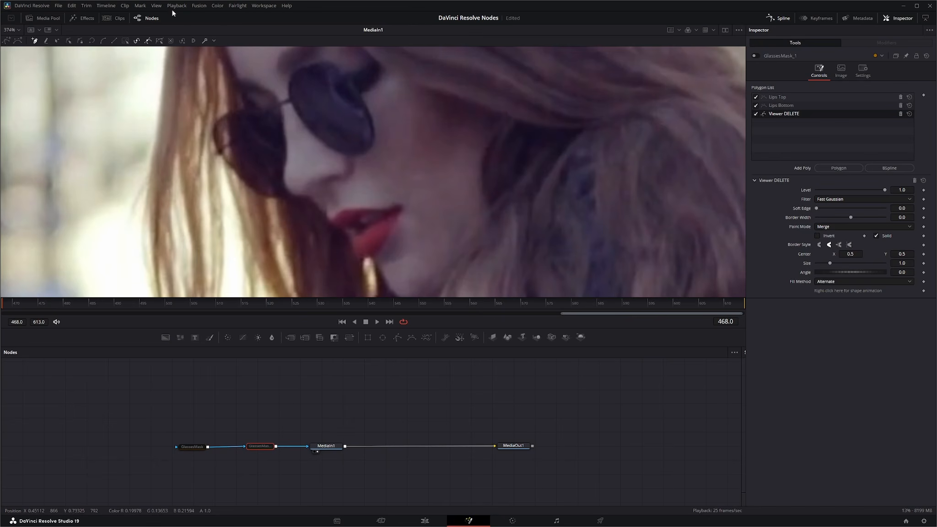
Enable the lips mask node and GlassesMask, and inspect the controls of the Lips Top and Viewer DELETE shapes in the lips node.
key(ctrl+p)
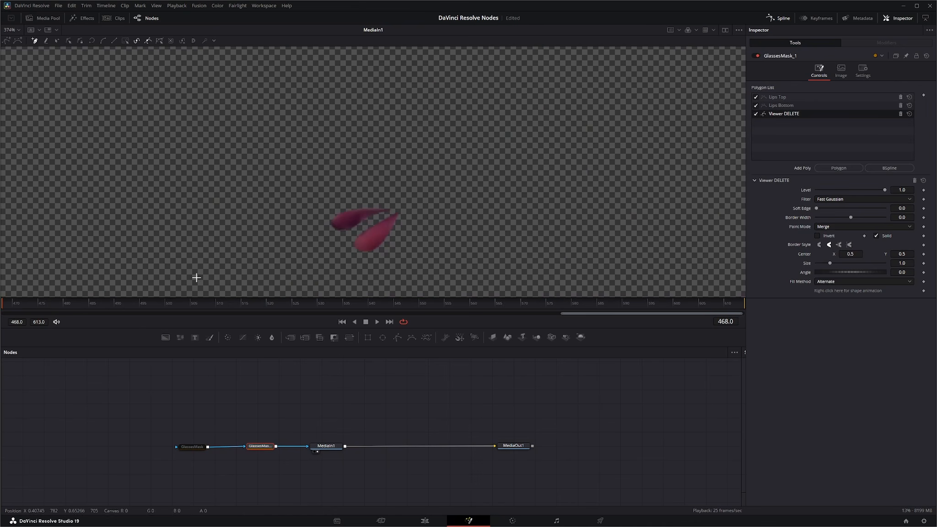
click(327, 446)
click(195, 446)
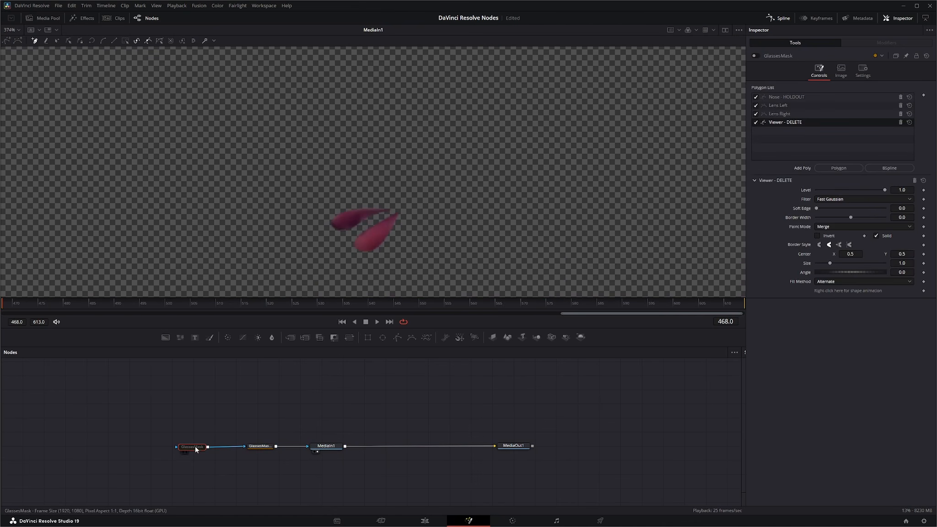
key(ctrl+p)
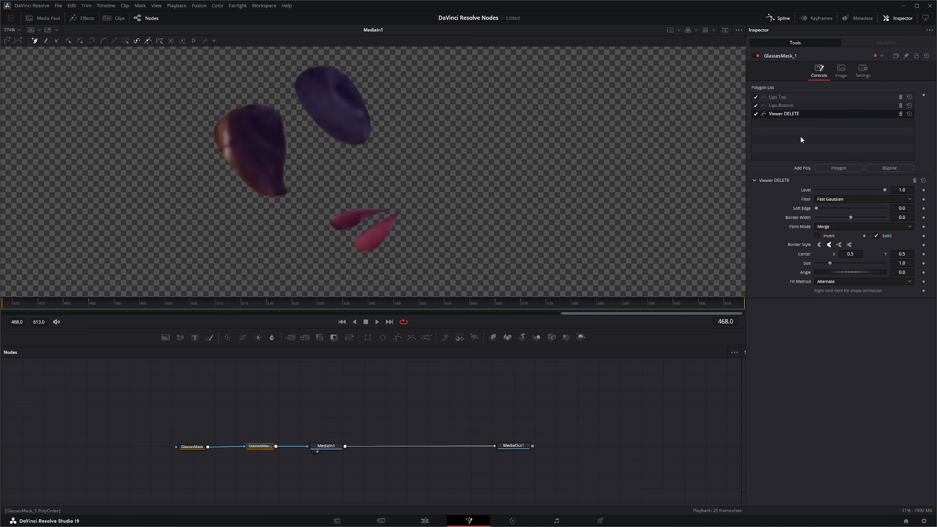
click(780, 105)
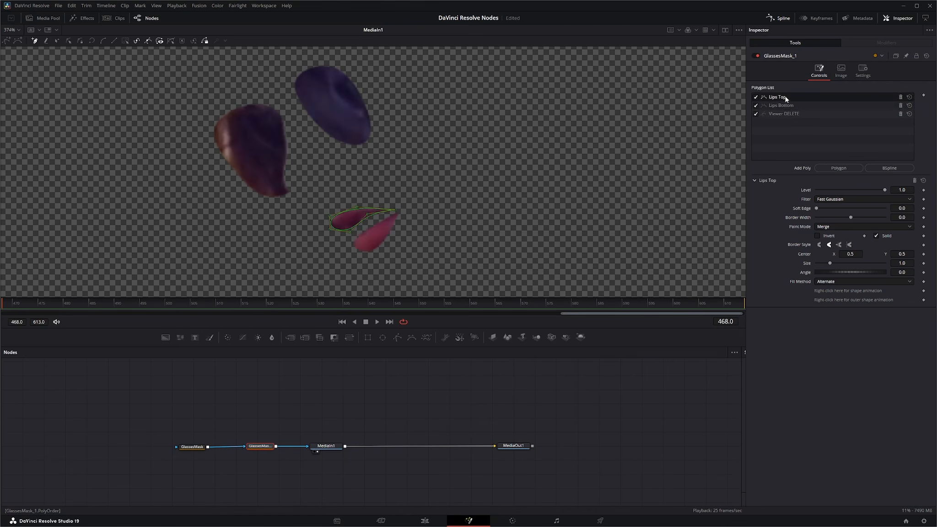
click(788, 114)
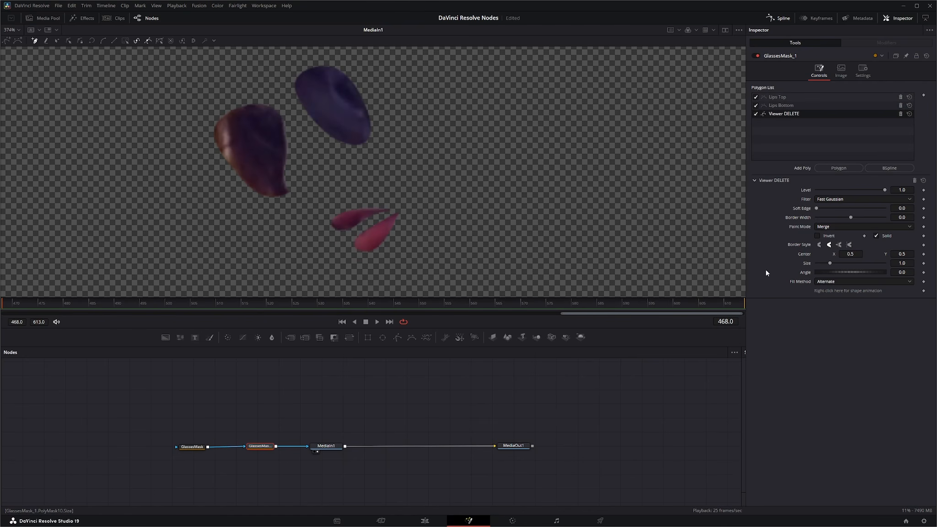
Add unconnected Polygon and BSpline nodes above the mask chain, and reselect the lips mask node.
drag(397, 337, 306, 397)
drag(411, 338, 344, 398)
click(259, 447)
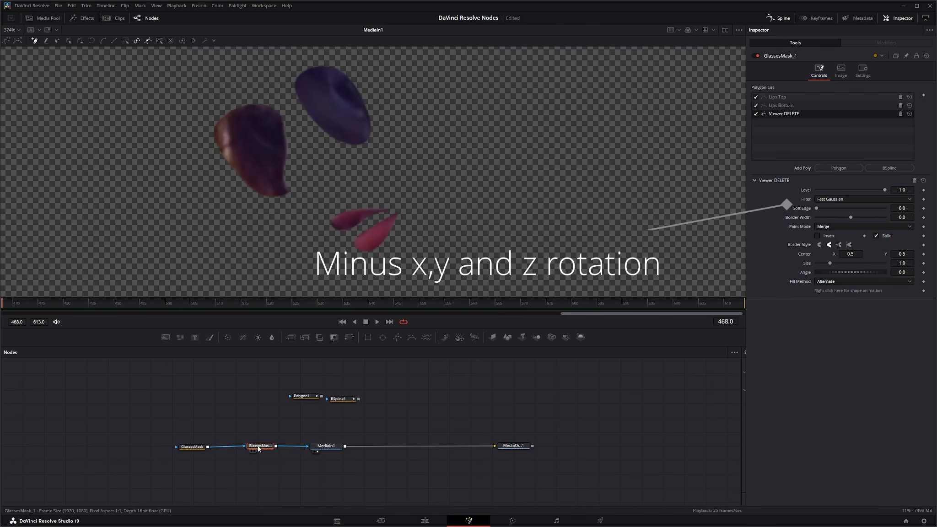